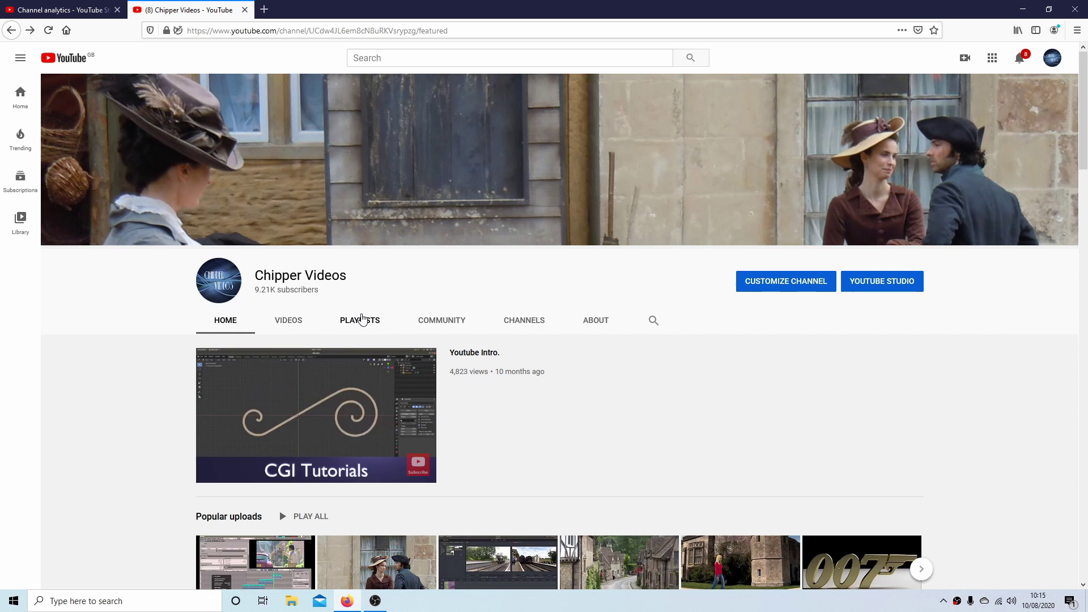
Show the channel's PLAYLISTS tab and scroll down through its created playlists.
left_click(359, 319)
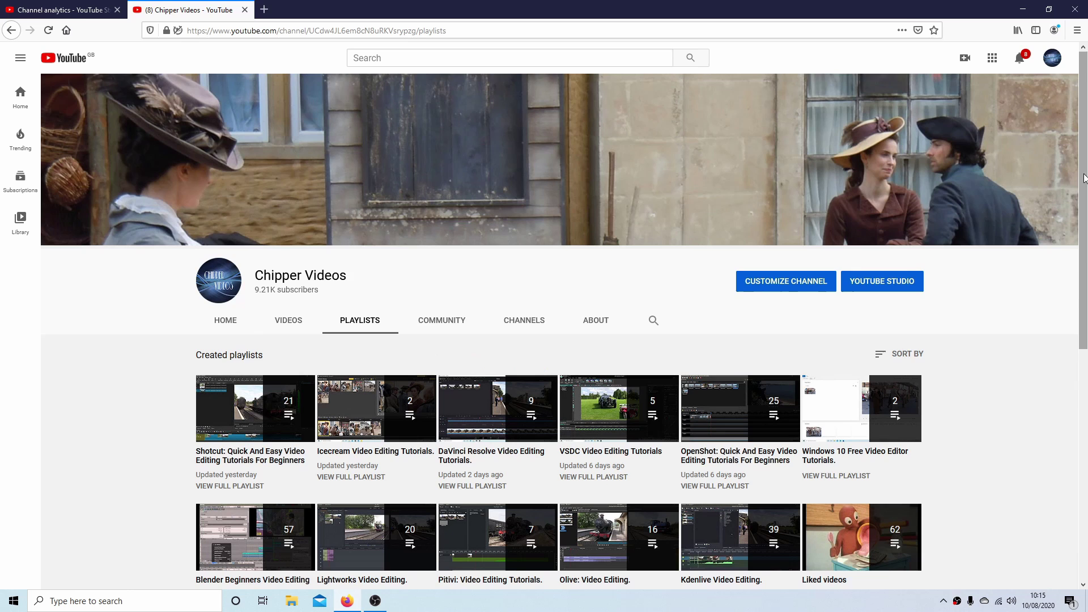
left_click_drag(1086, 178, 1085, 232)
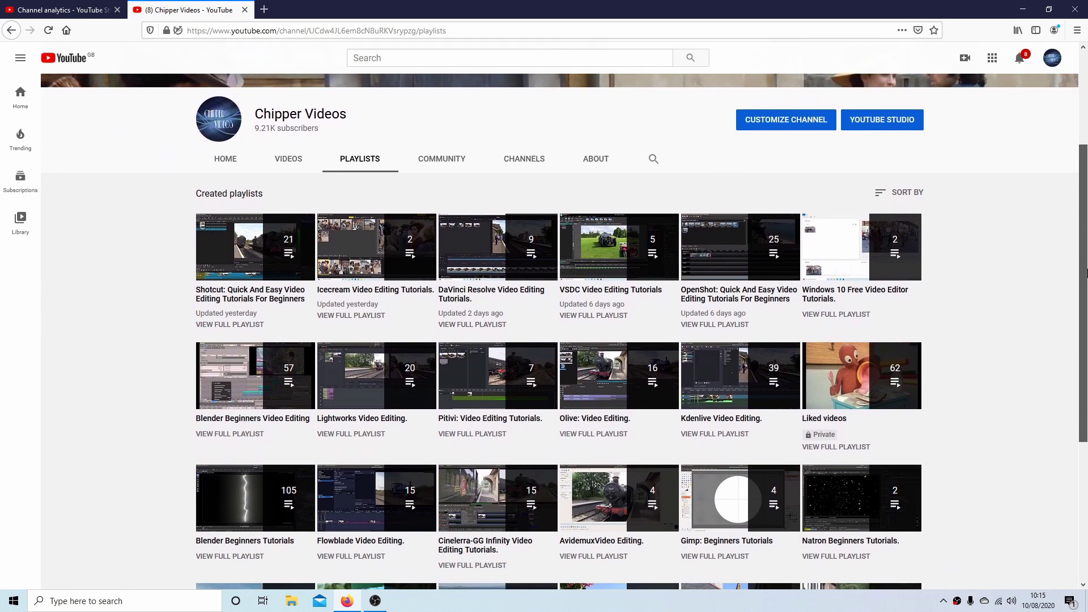
left_click_drag(1085, 232, 1085, 352)
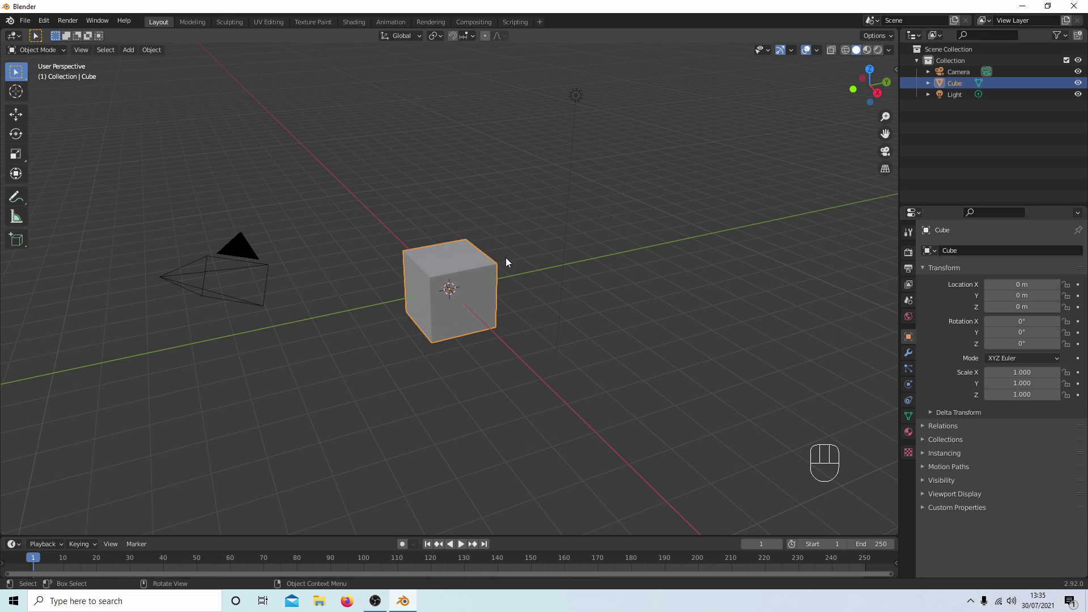
View the cube from the front, enter Edit Mode, and frame it with View Selected.
key("KP_1")
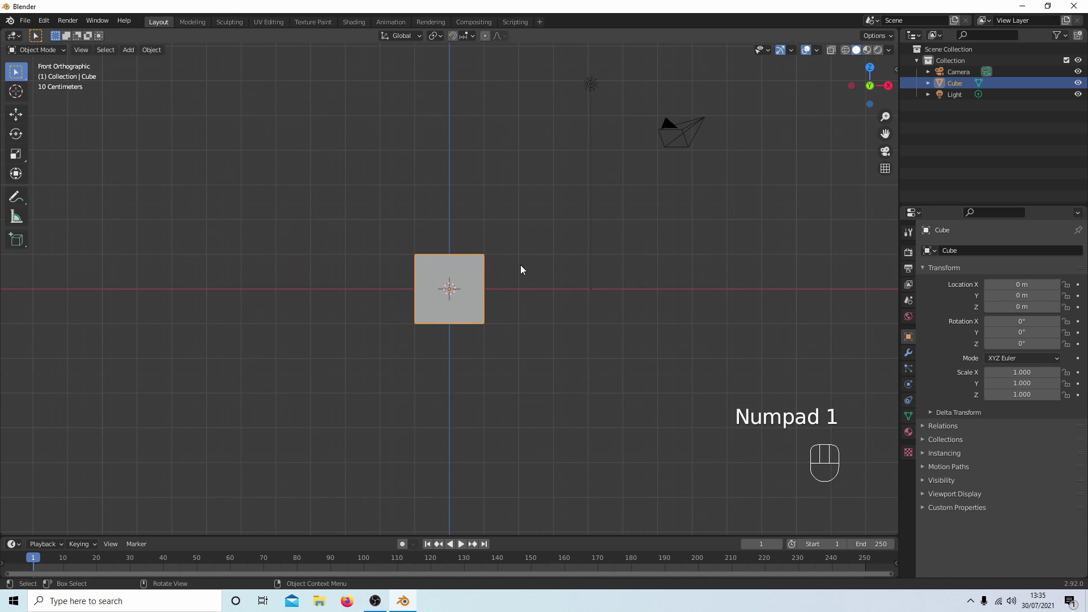
scroll(533, 255, "up", 3)
scroll(534, 255, "up", 2)
scroll(533, 256, "up", 3)
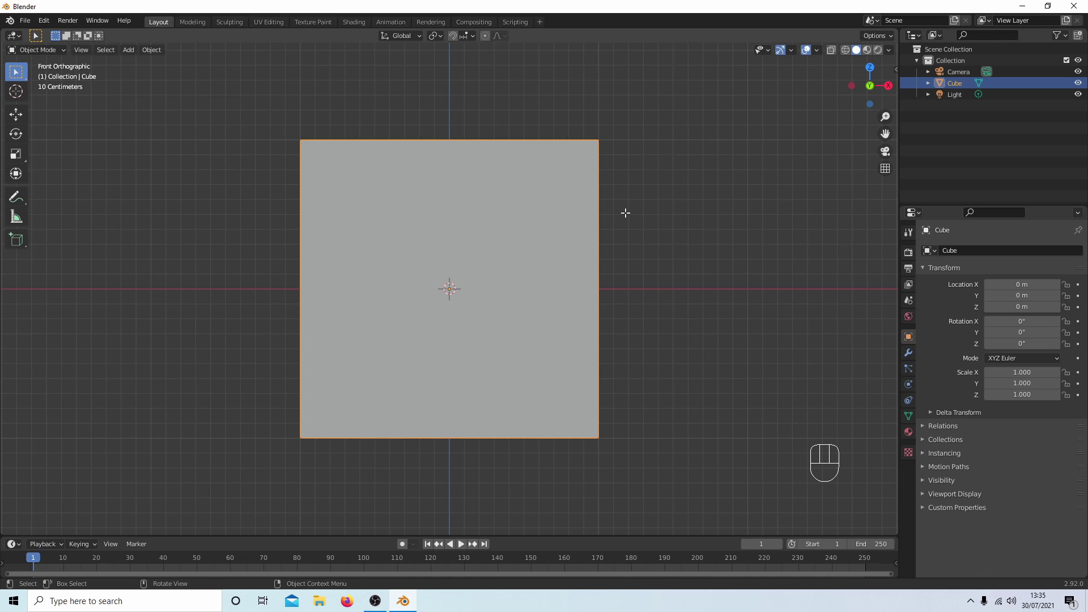
key("Tab")
key("grave")
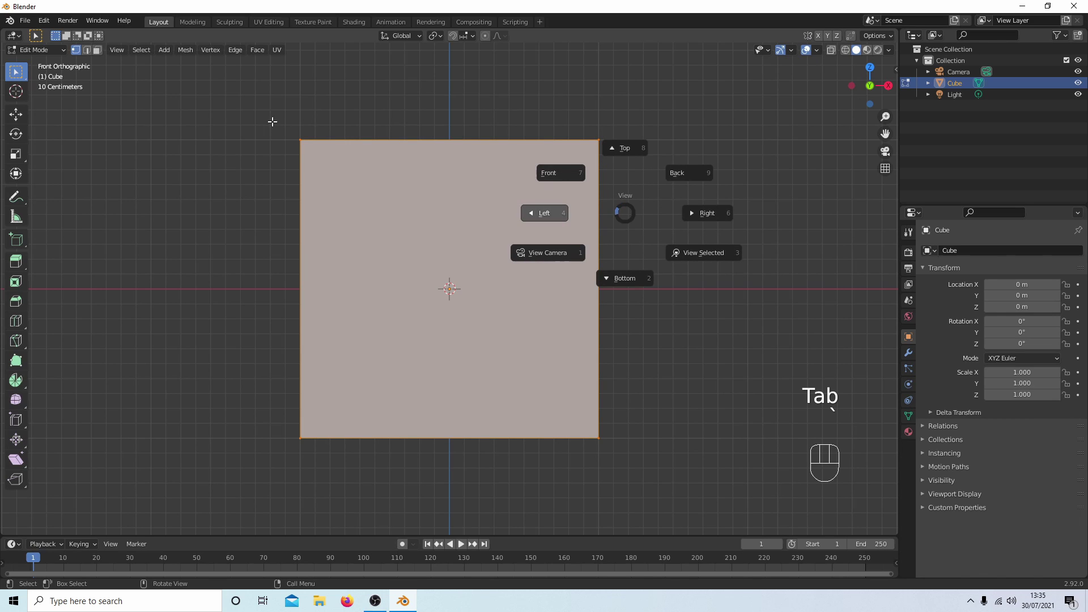
left_click(690, 325)
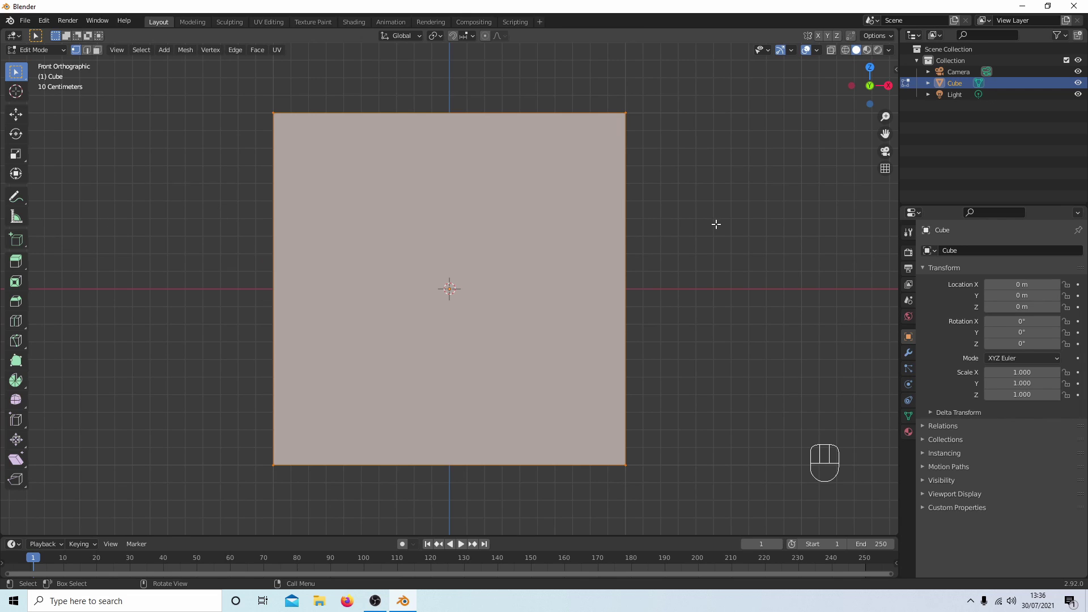
Add a horizontal loop cut with Number of Cuts 2, then return to Select Box.
left_click(17, 322)
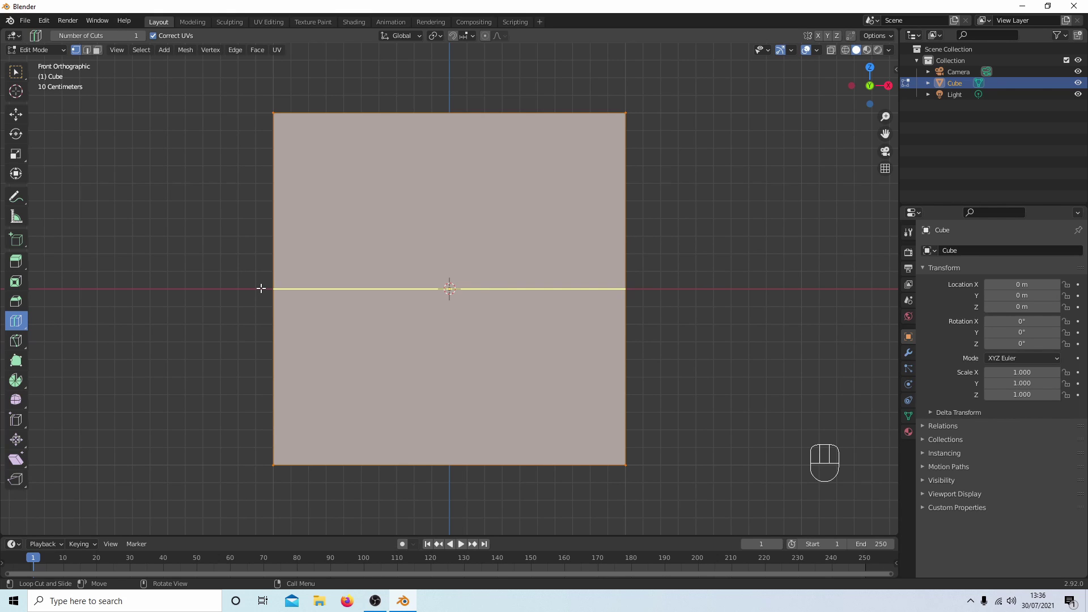
left_click(261, 290)
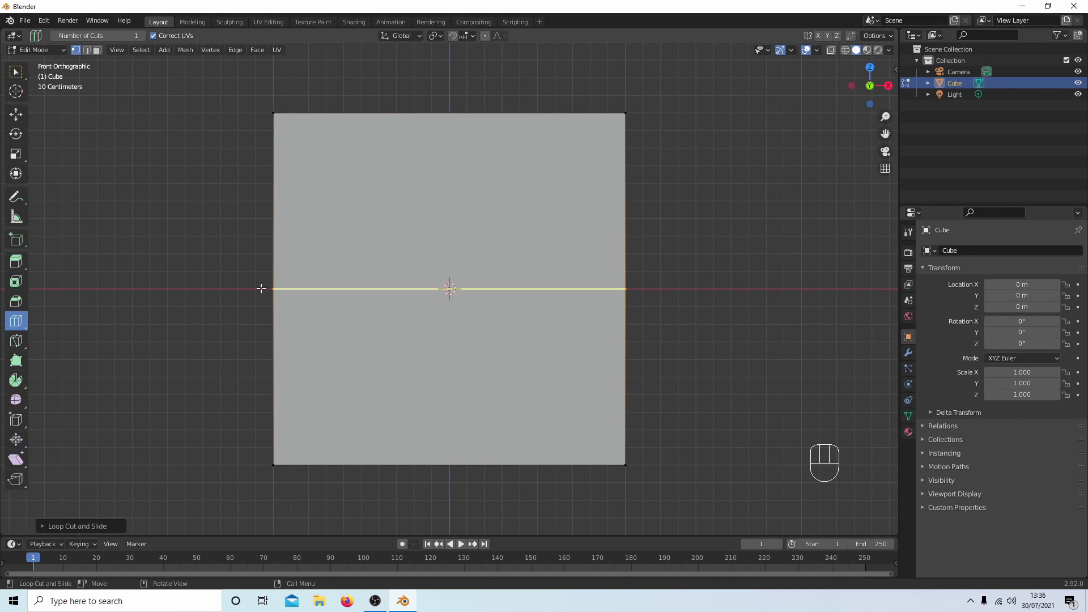
left_click(43, 528)
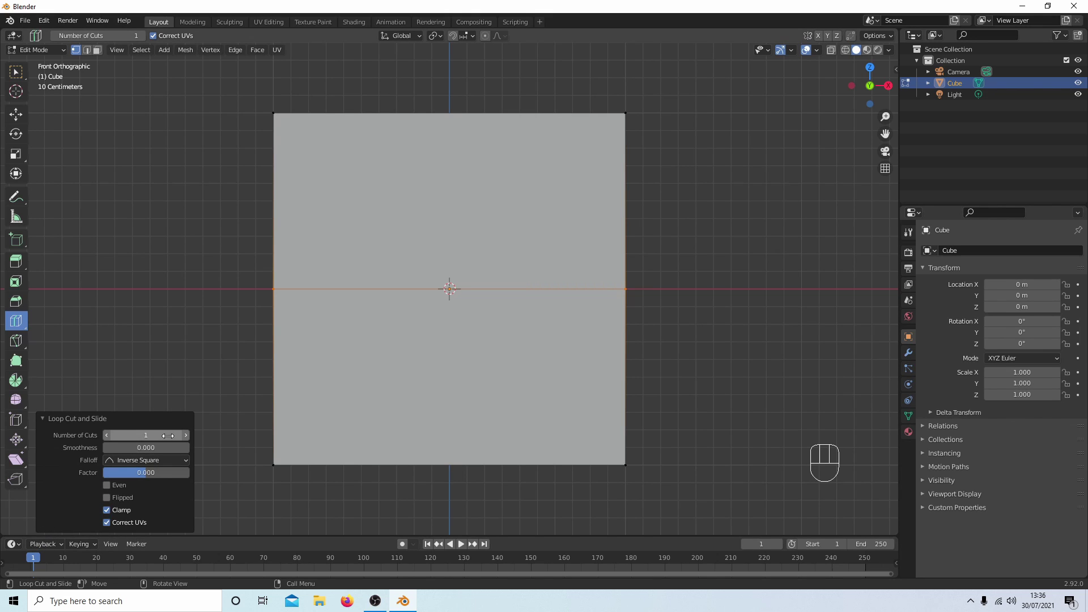
left_click(185, 436)
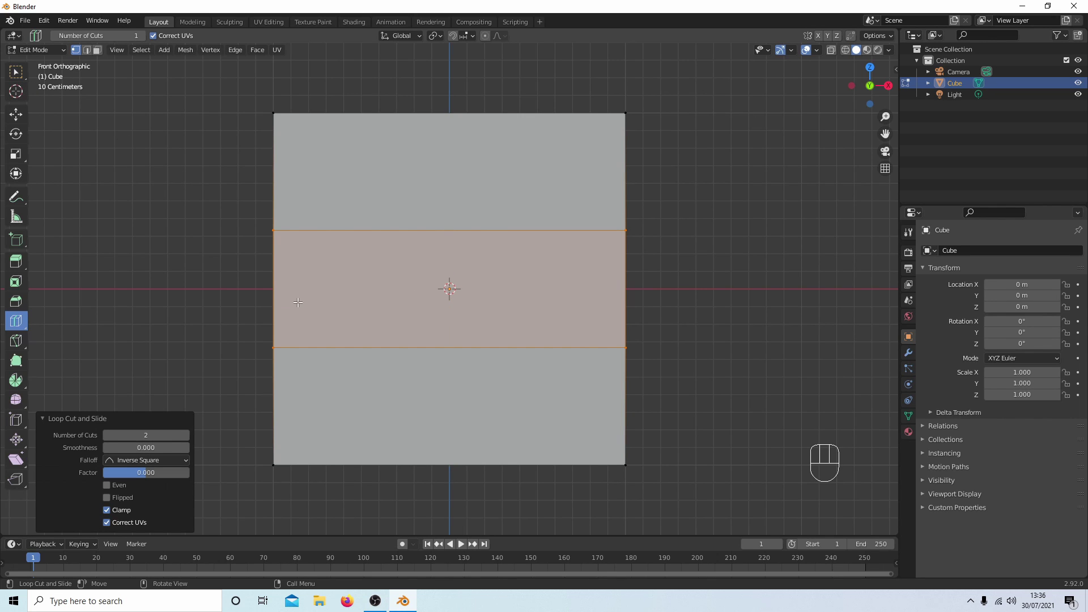
left_click(16, 72)
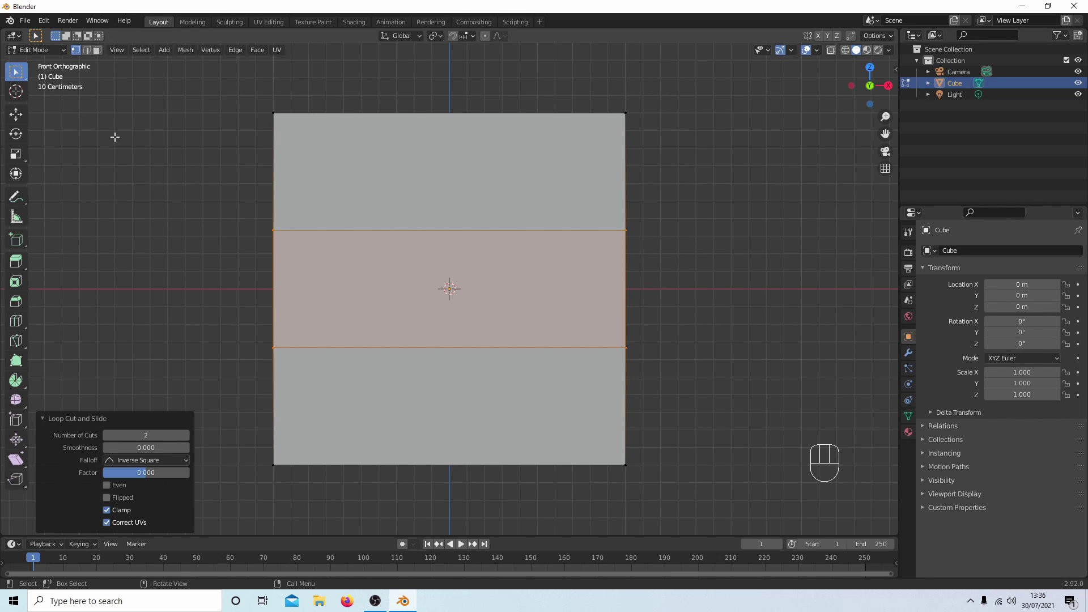
Switch to Face select mode and set viewport shading to Material Preview.
left_click(97, 53)
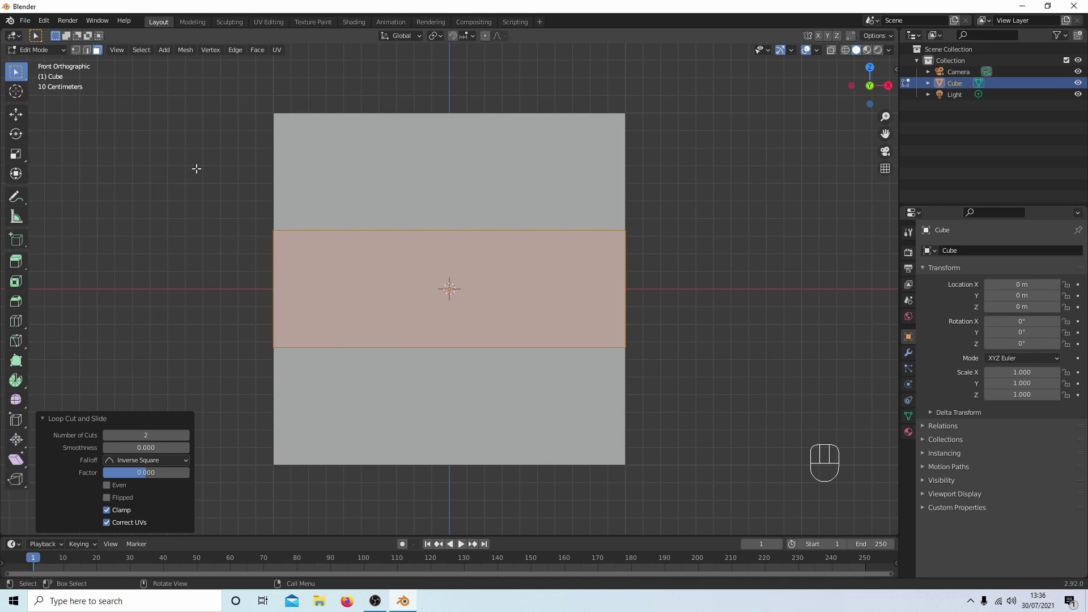
key("z")
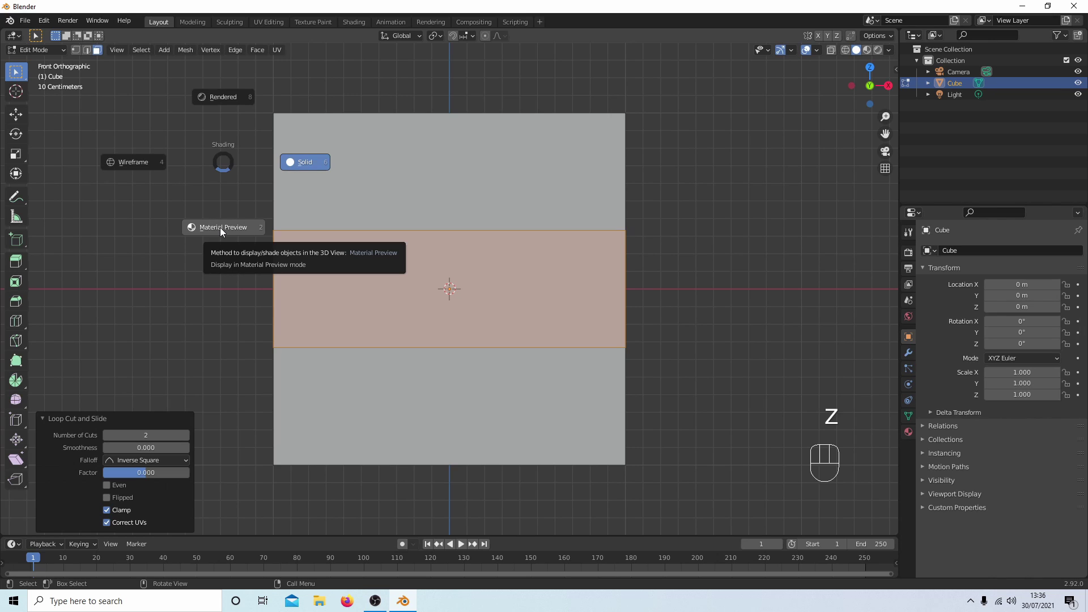
left_click(220, 226)
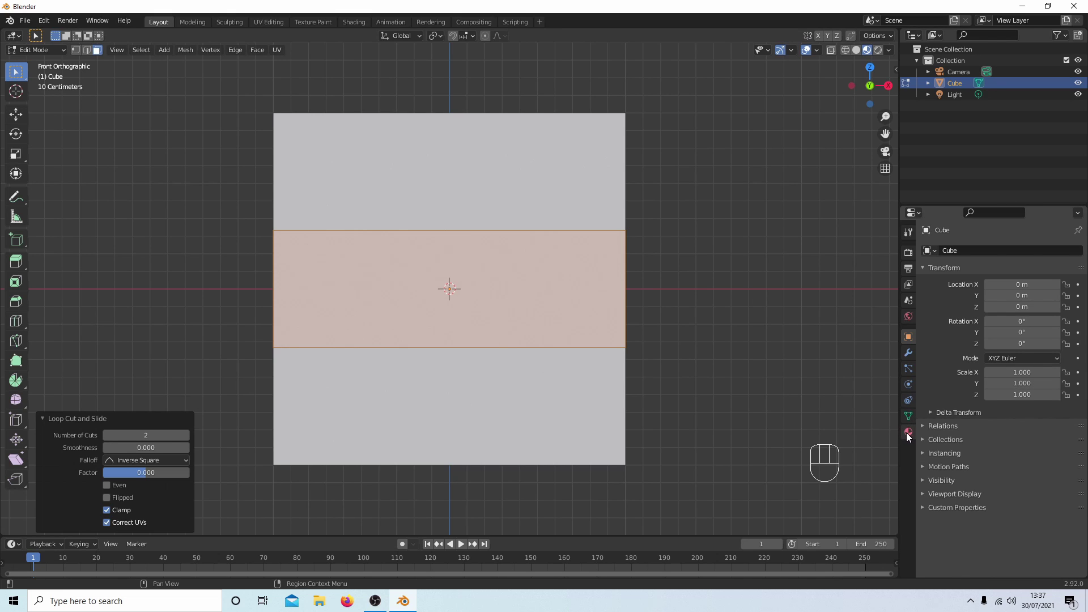
Set the cube material's Base Color to a bright, full-value blue.
left_click(907, 433)
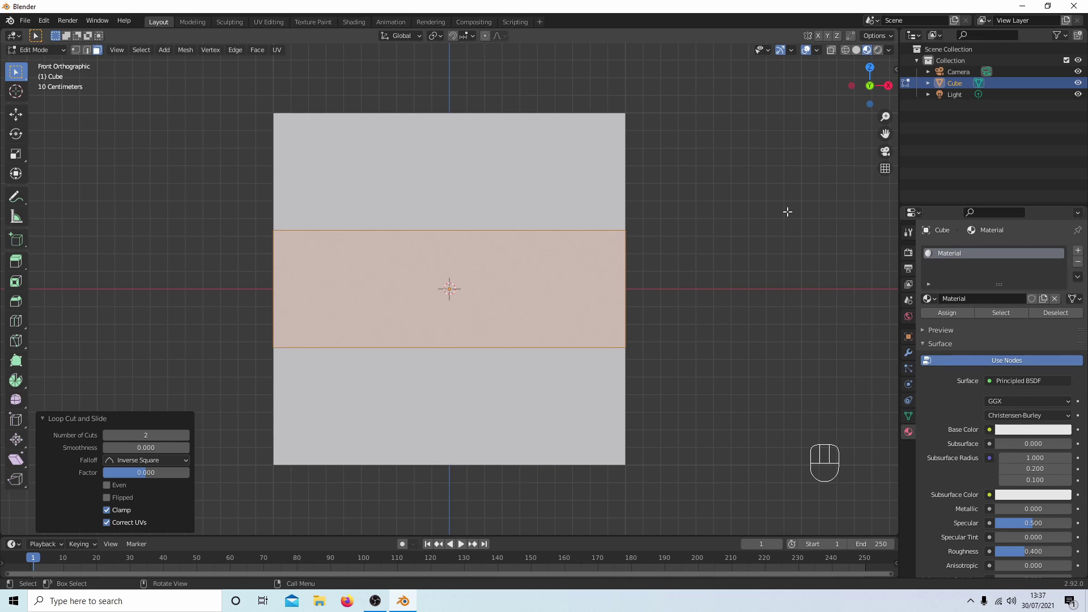
left_click(1027, 429)
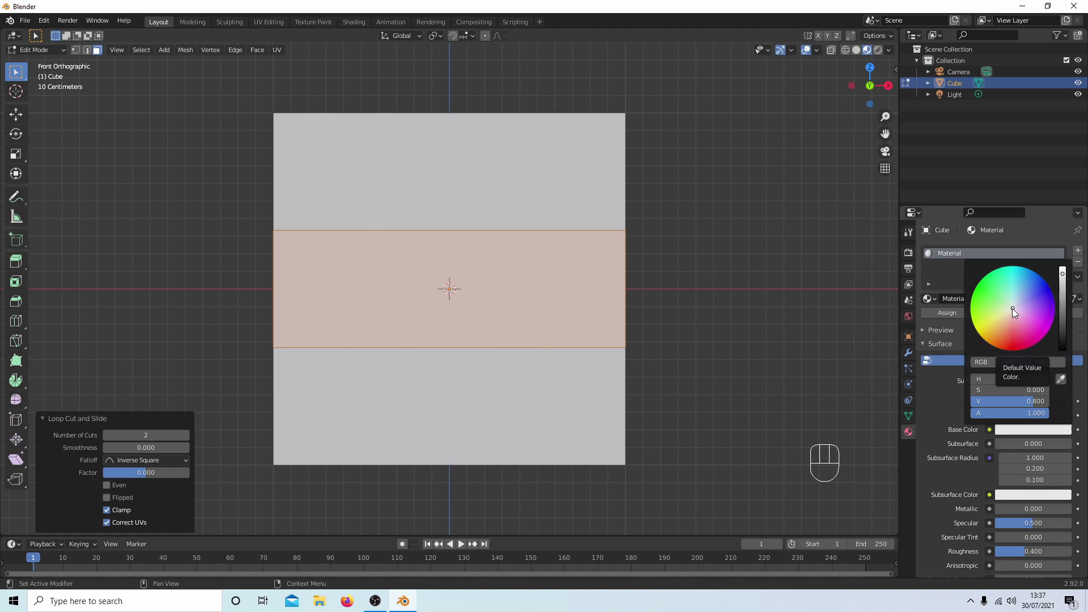
left_click_drag(1012, 309, 1047, 290)
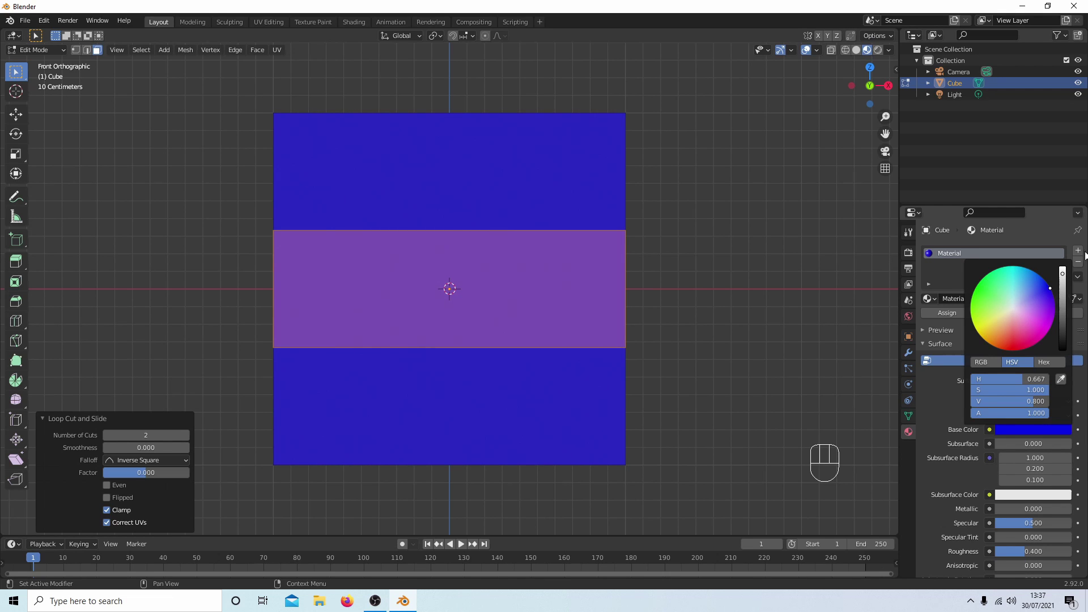
left_click_drag(1062, 274, 1062, 268)
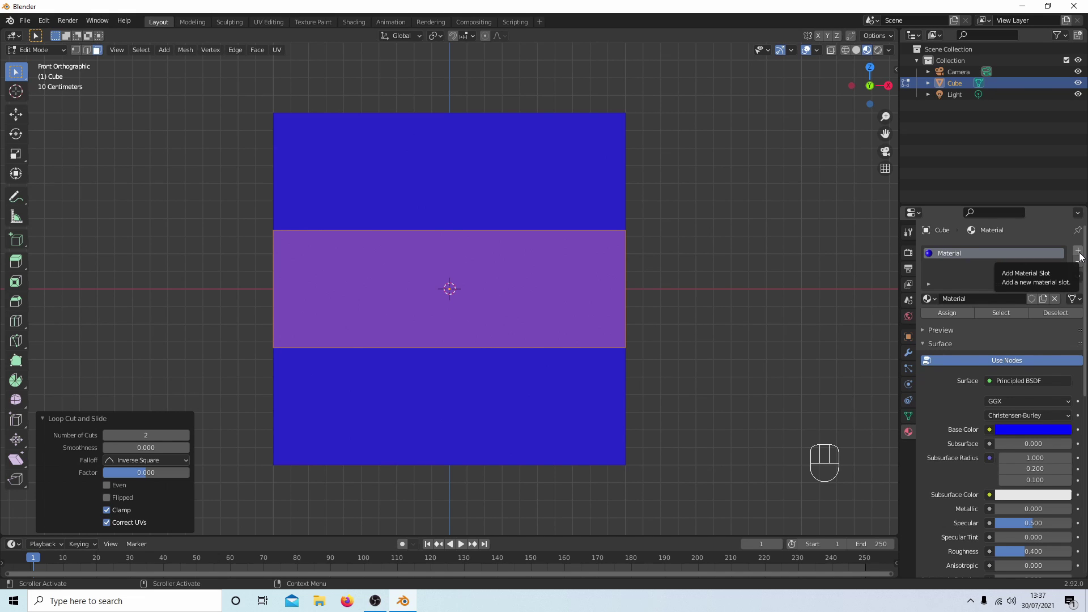
Add a new second material, assign it to the middle band, and make it white.
left_click(1080, 257)
left_click(1003, 319)
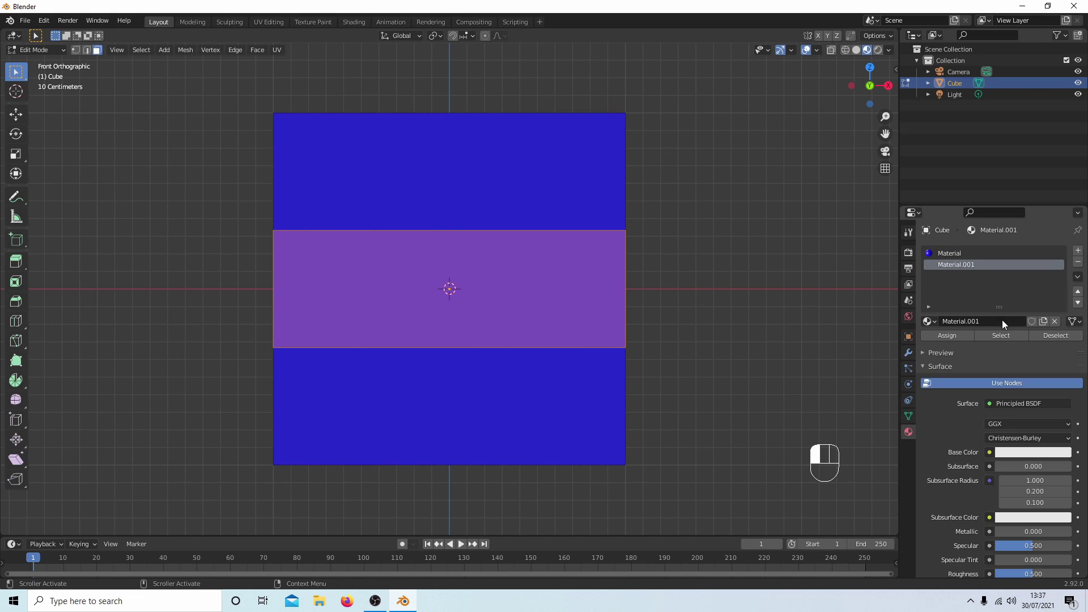
left_click(946, 338)
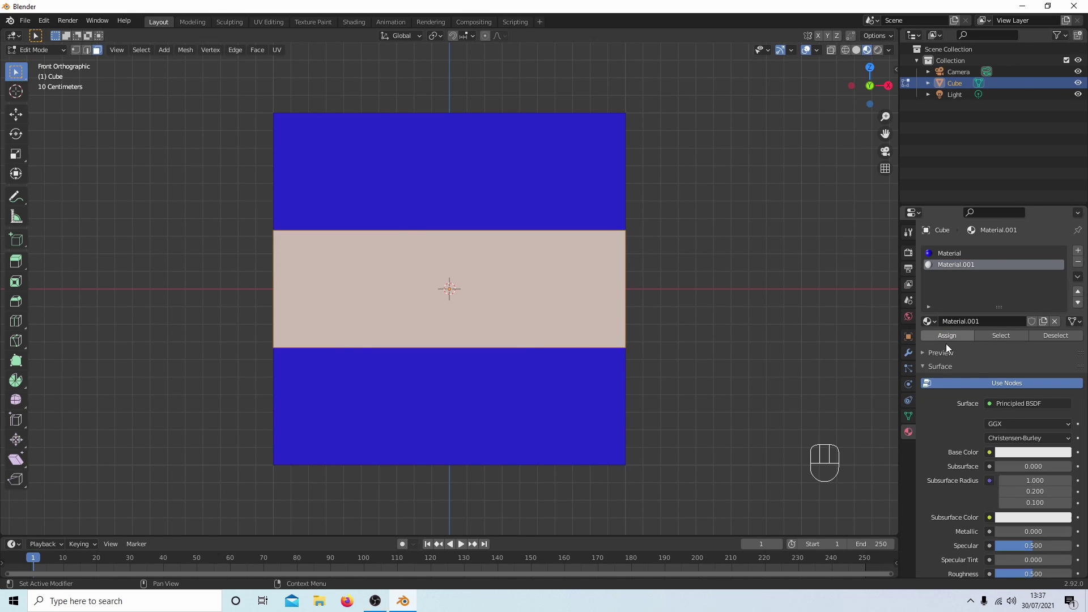
left_click(1041, 452)
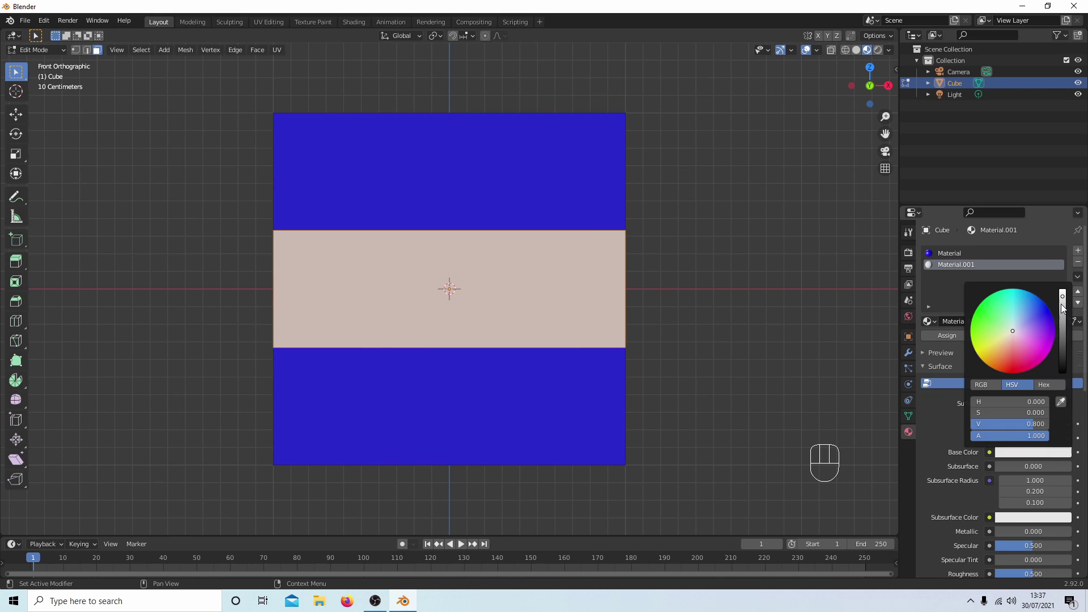
left_click_drag(1061, 293, 1062, 289)
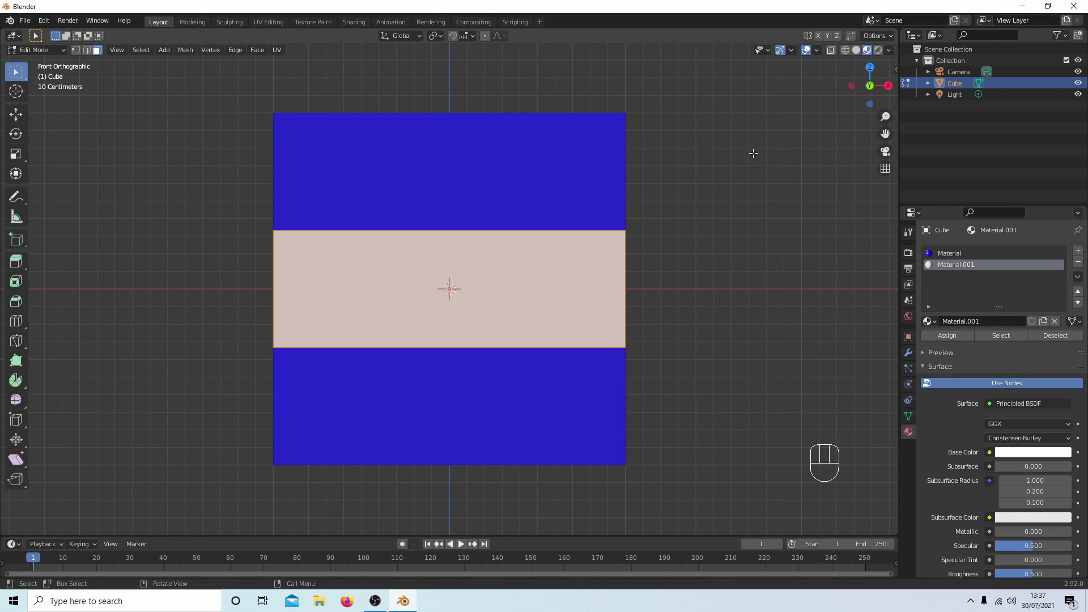
Switch the viewport shading to Wireframe from the Z pie menu.
key("z")
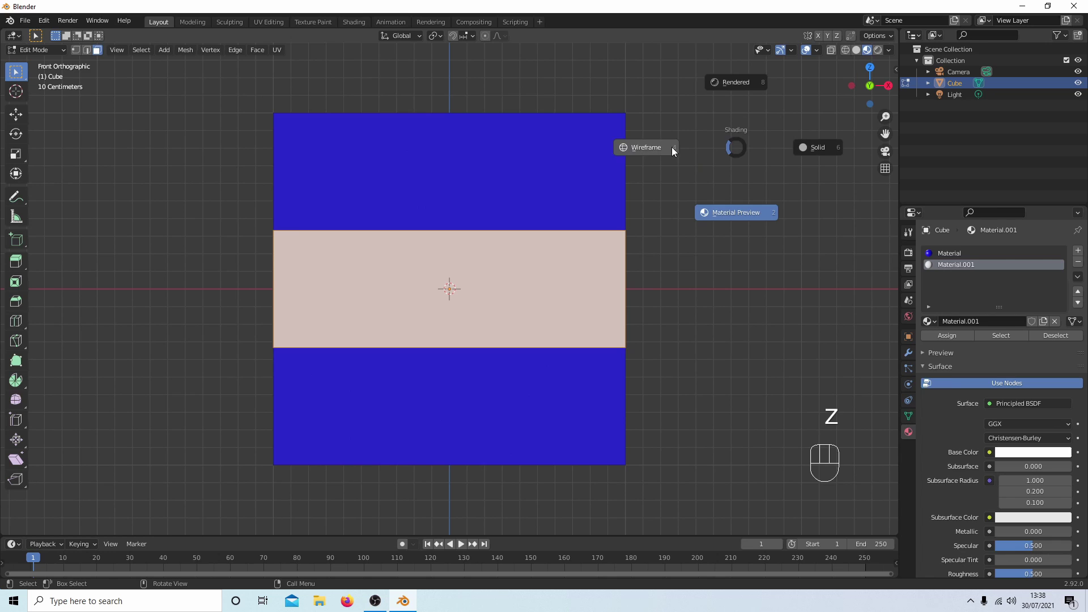
left_click(647, 147)
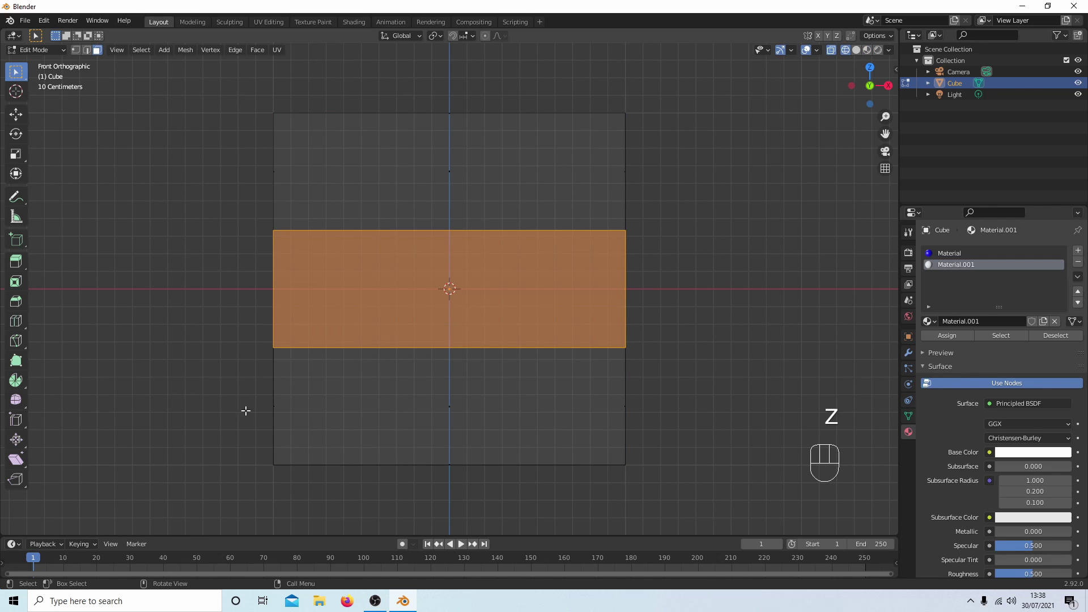
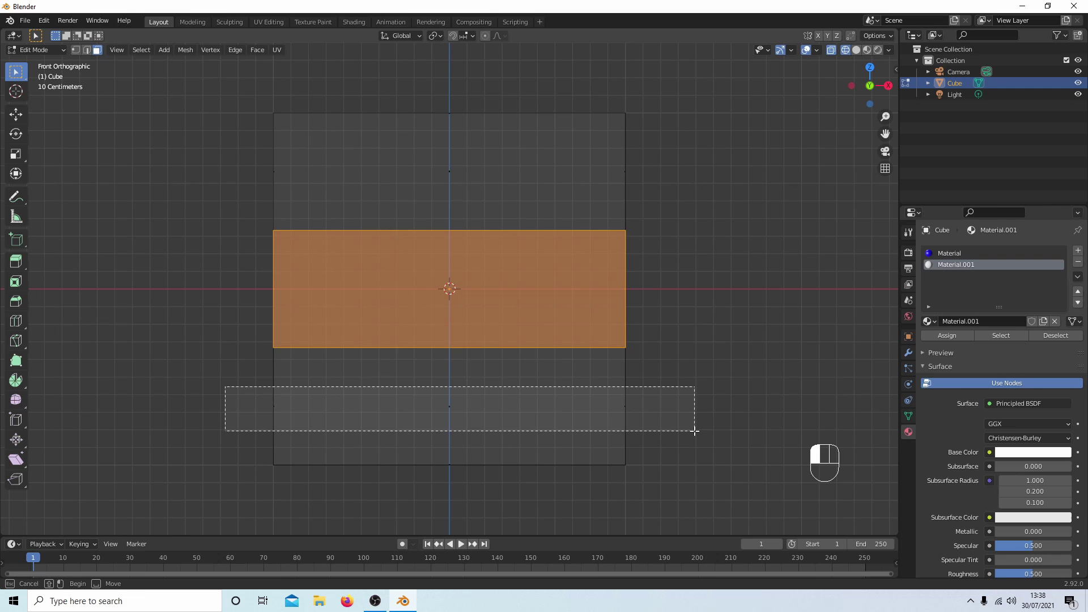
Select the cube's bottom face and view it from the front in Material Preview.
left_click_drag(695, 430, 695, 431)
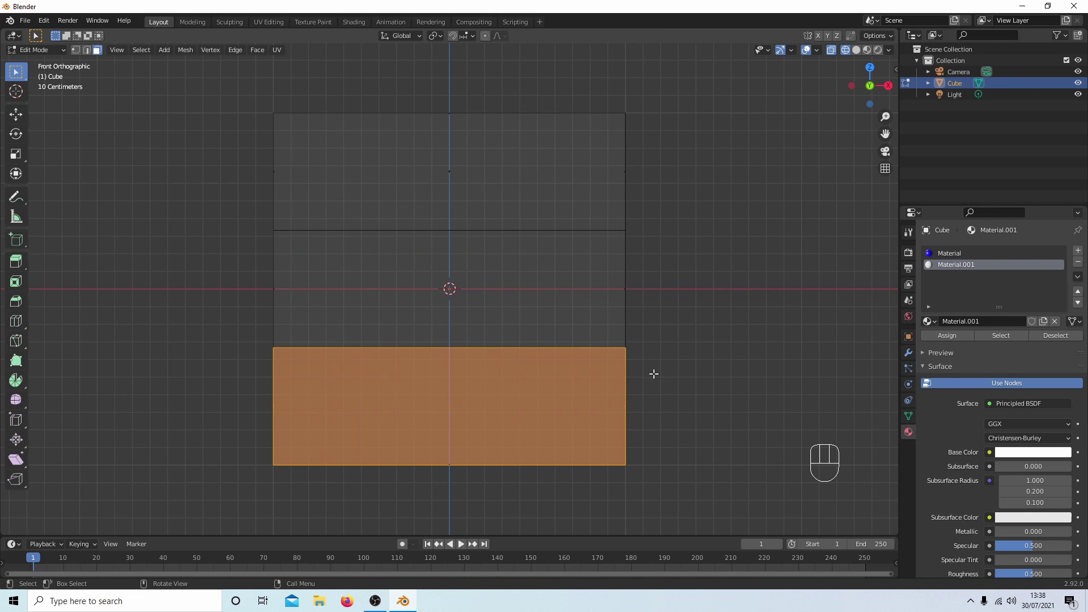
mouse_move(709, 377)
middle_mouse_down()
mouse_move(673, 299)
mouse_move(698, 309)
mouse_move(703, 367)
mouse_move(764, 272)
middle_mouse_up()
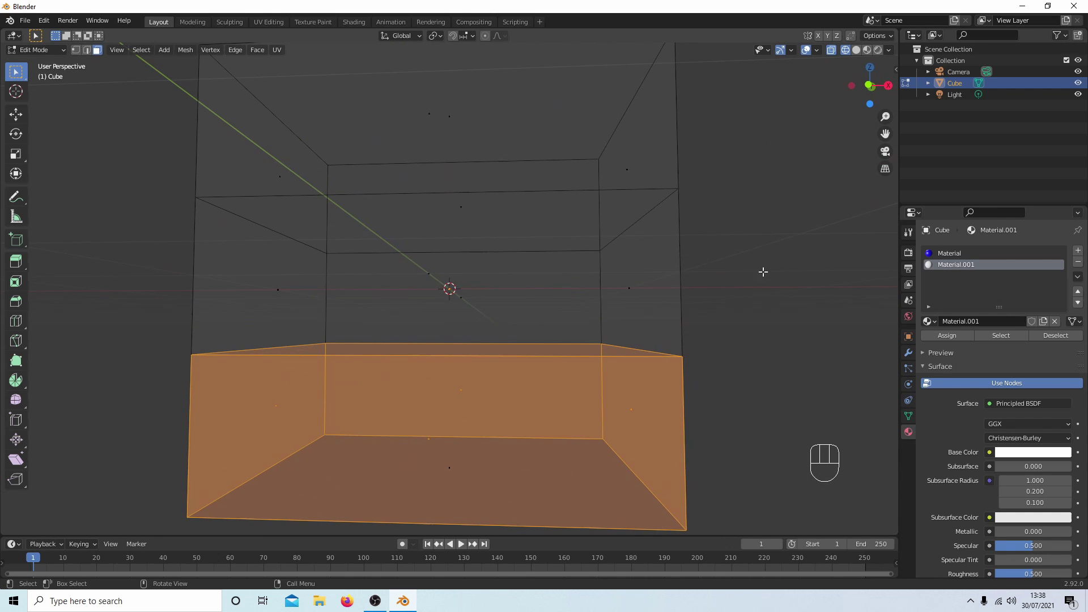
key("KP_1")
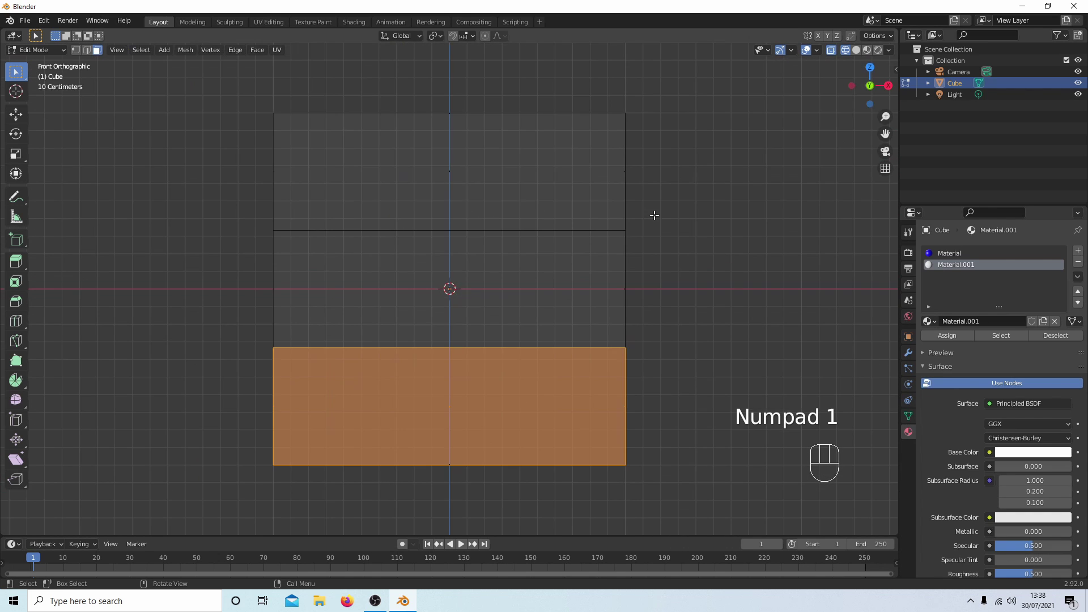
key("z")
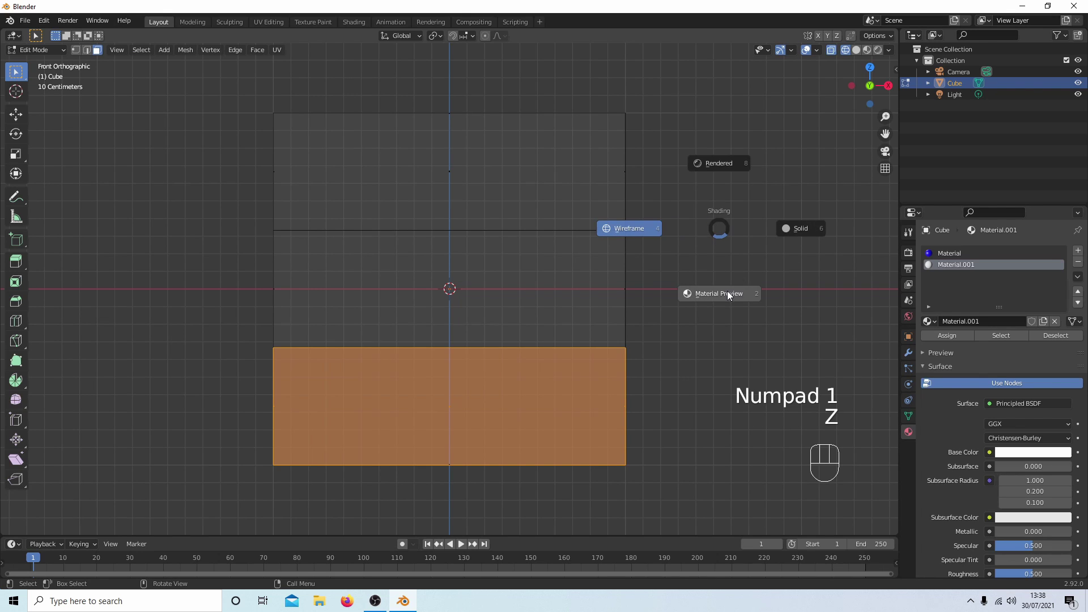
left_click(725, 295)
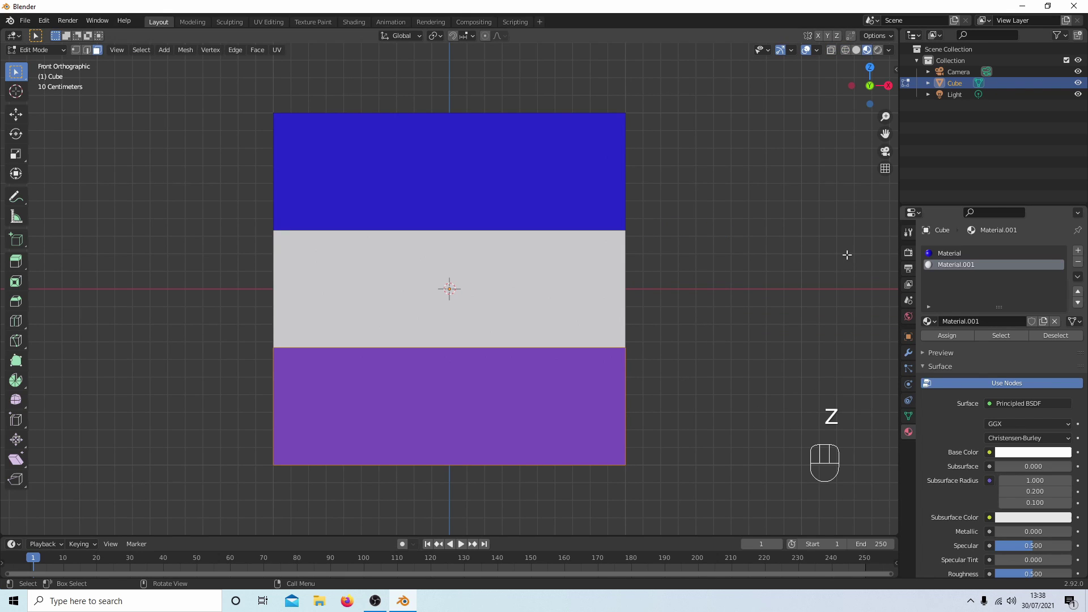
Assign a new red material in a third slot to the cube's bottom face.
left_click(1078, 253)
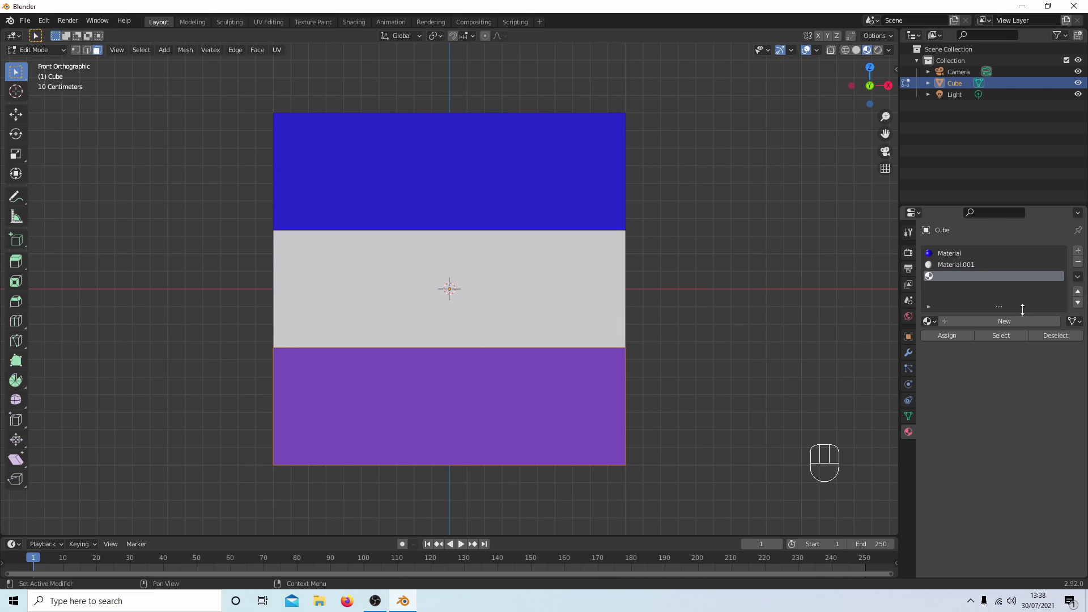
left_click(1017, 324)
left_click(945, 337)
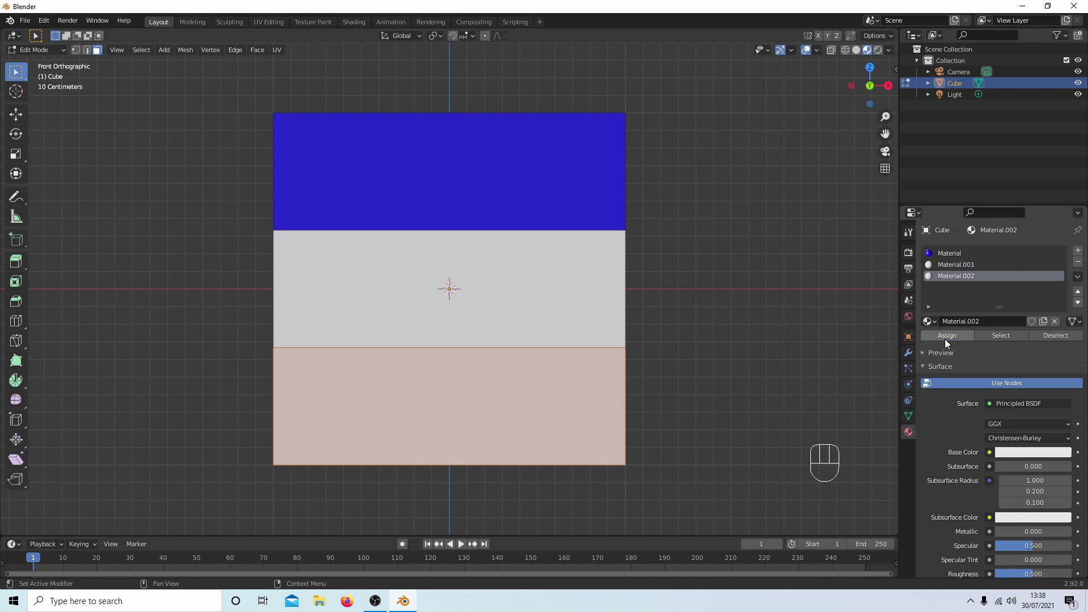
left_click(1026, 452)
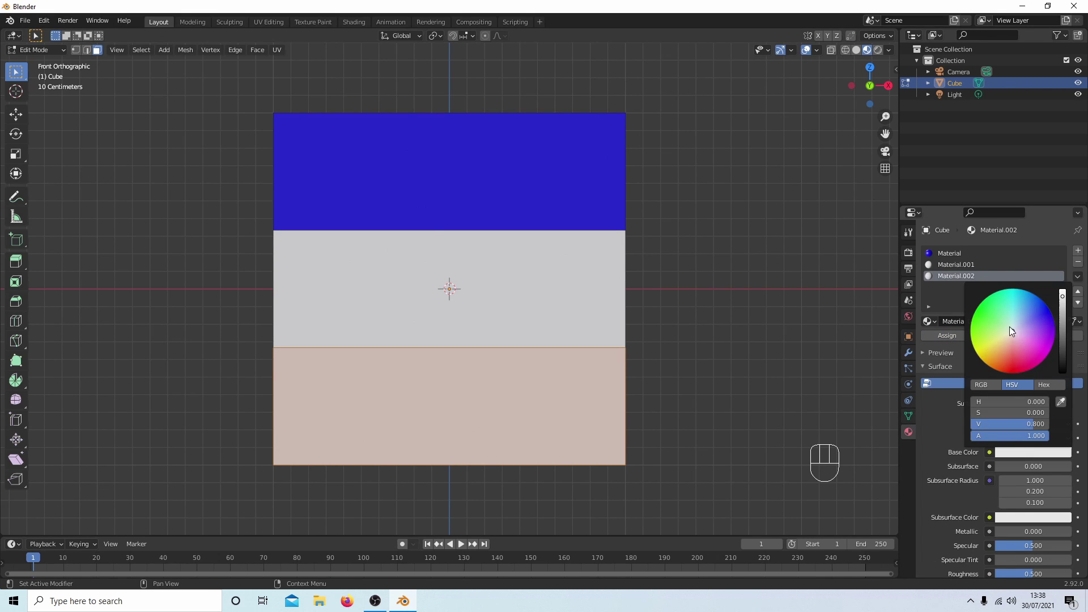
left_click_drag(1012, 329, 1016, 373)
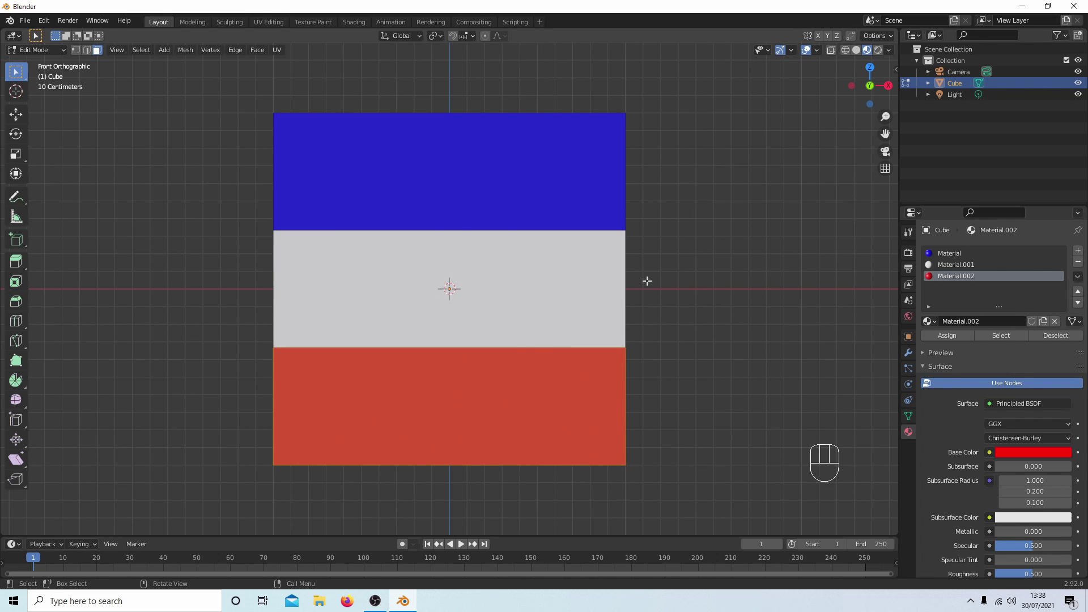
key("KP_7")
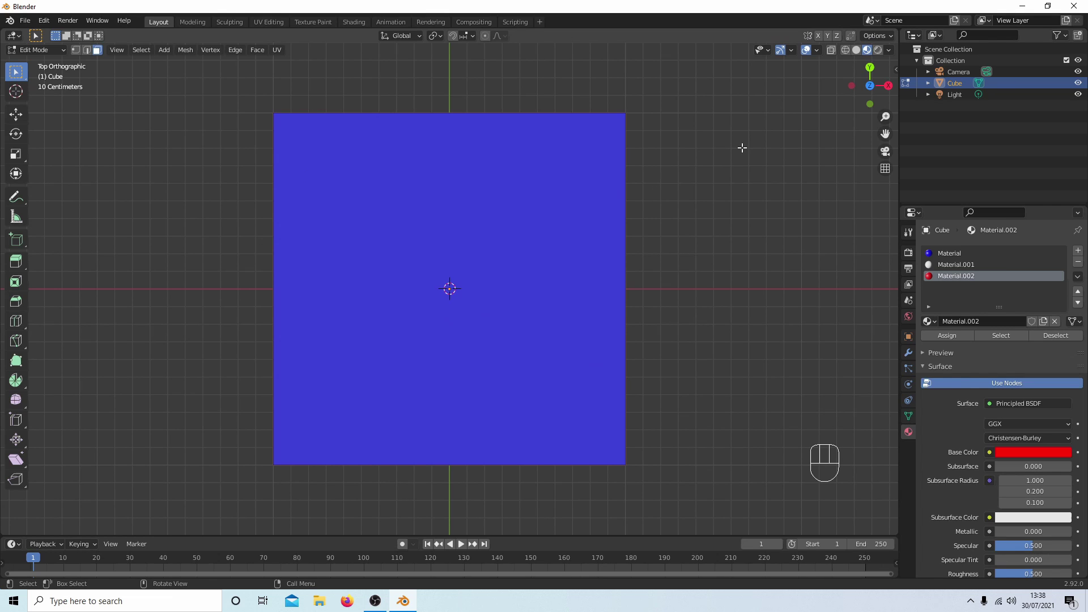
Box-select the cube's top and bottom faces in wireframe top view, then orbit to check.
key("z")
left_click(651, 150)
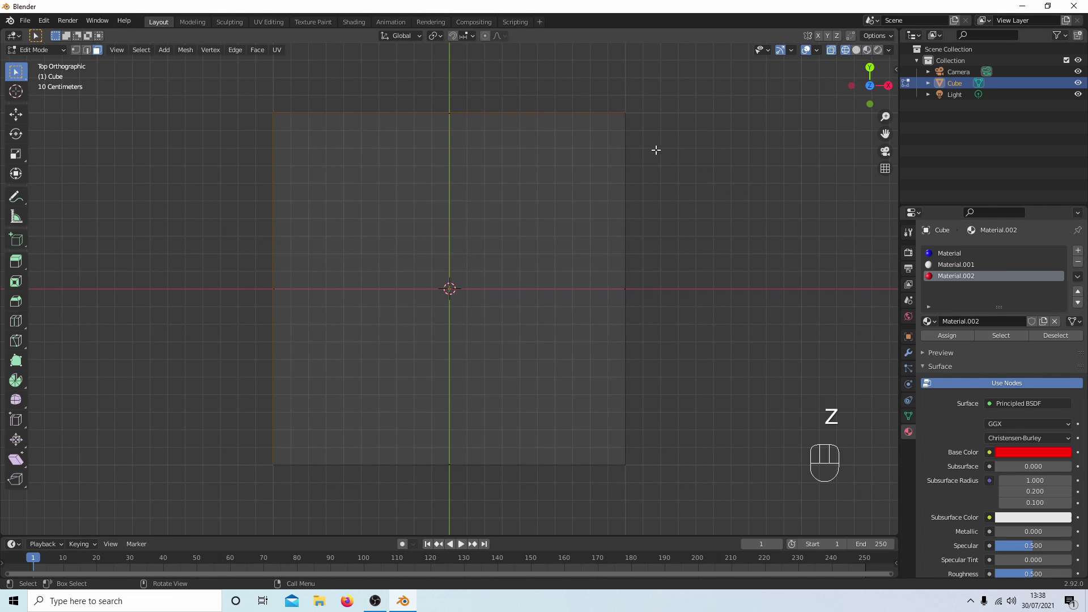
left_click_drag(353, 214, 543, 363)
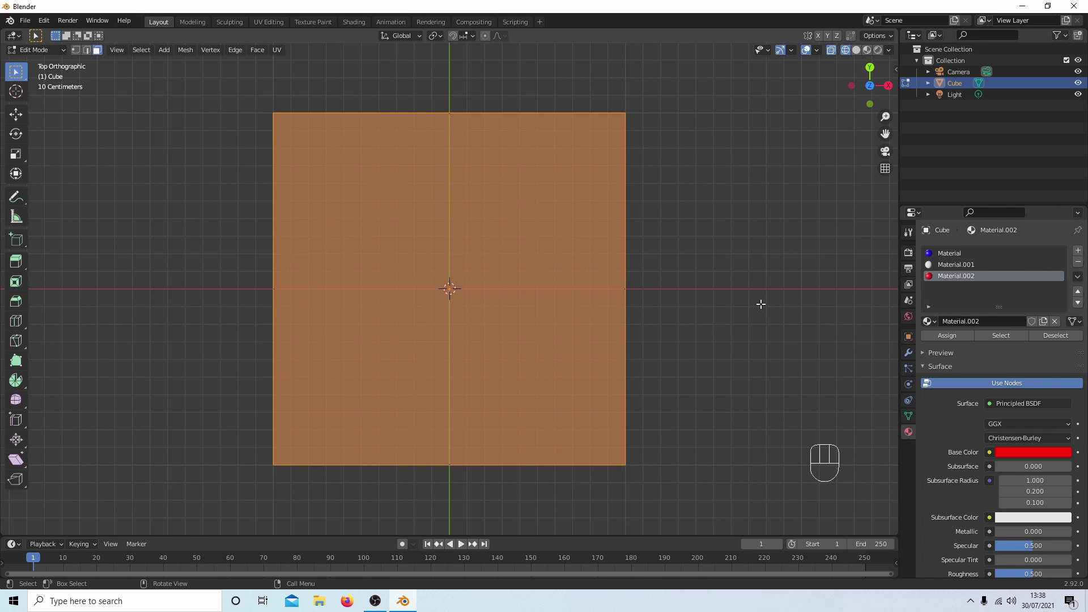
middle_click_drag(695, 385, 668, 241)
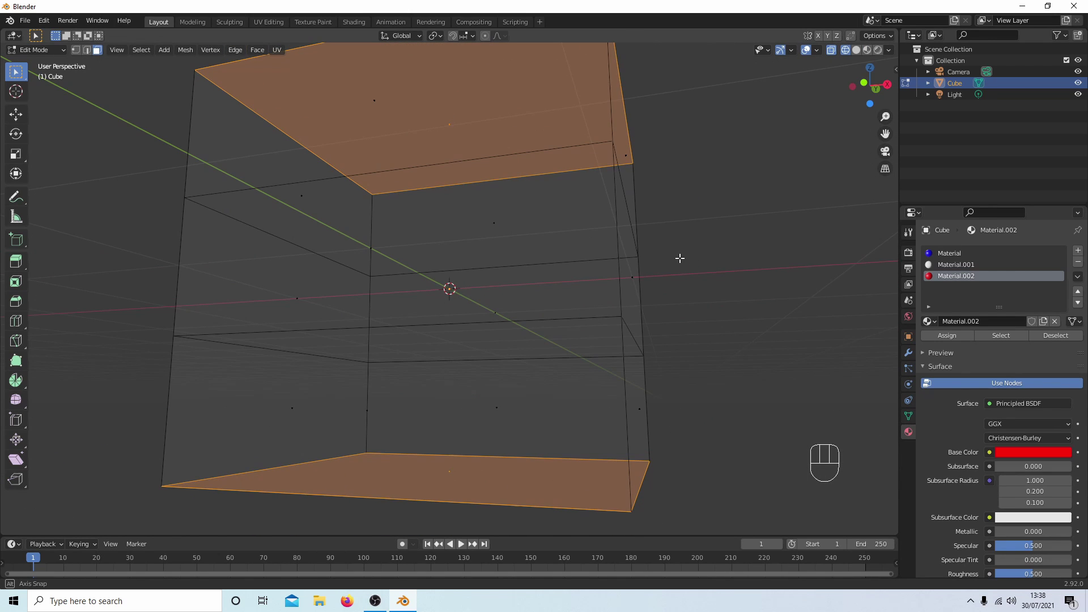
mouse_move(681, 258)
middle_mouse_down()
mouse_move(698, 269)
mouse_move(680, 260)
mouse_move(690, 299)
middle_mouse_up()
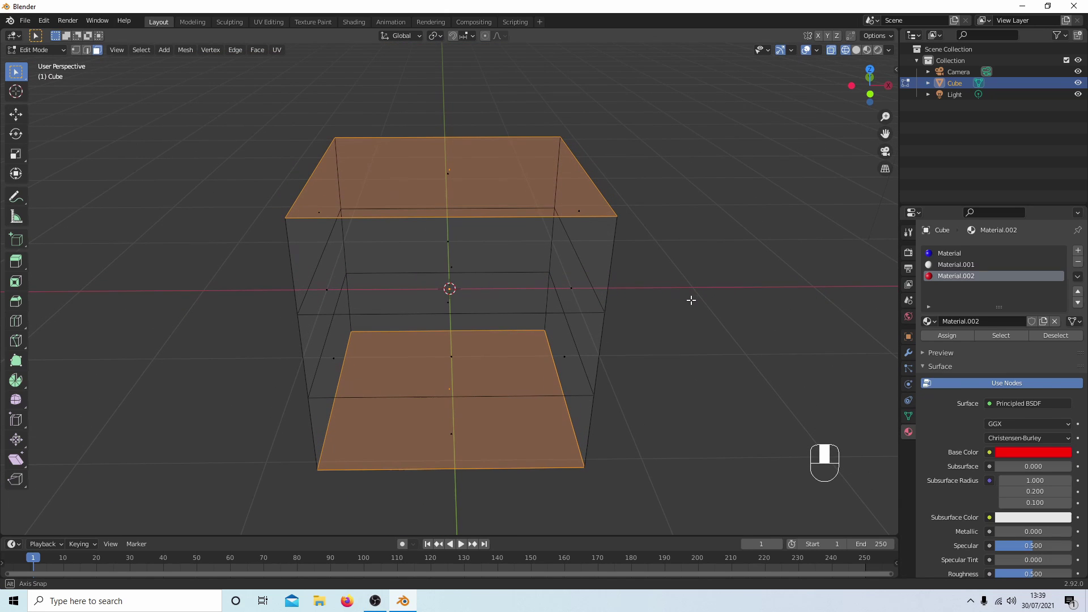
key("z")
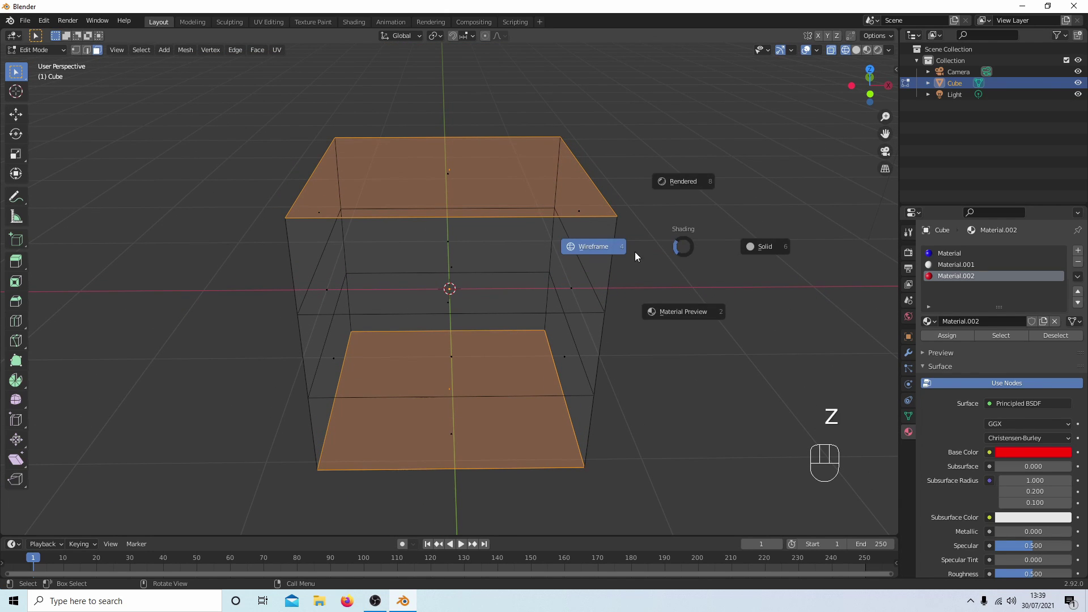
In Material Preview, assign a new black material (Value 0) to the top and bottom faces.
left_click(674, 310)
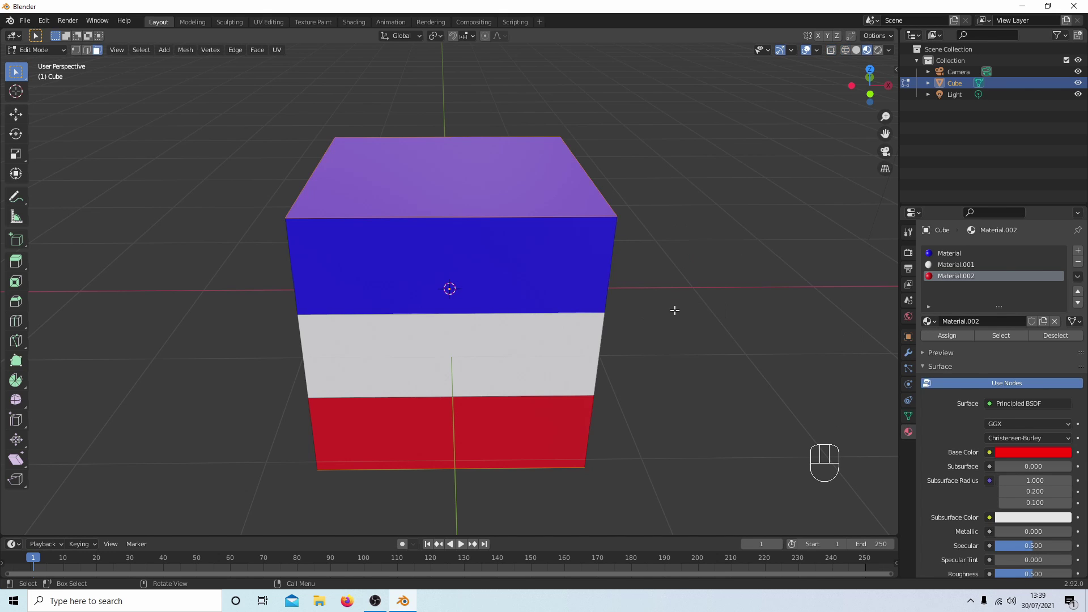
left_click(1078, 253)
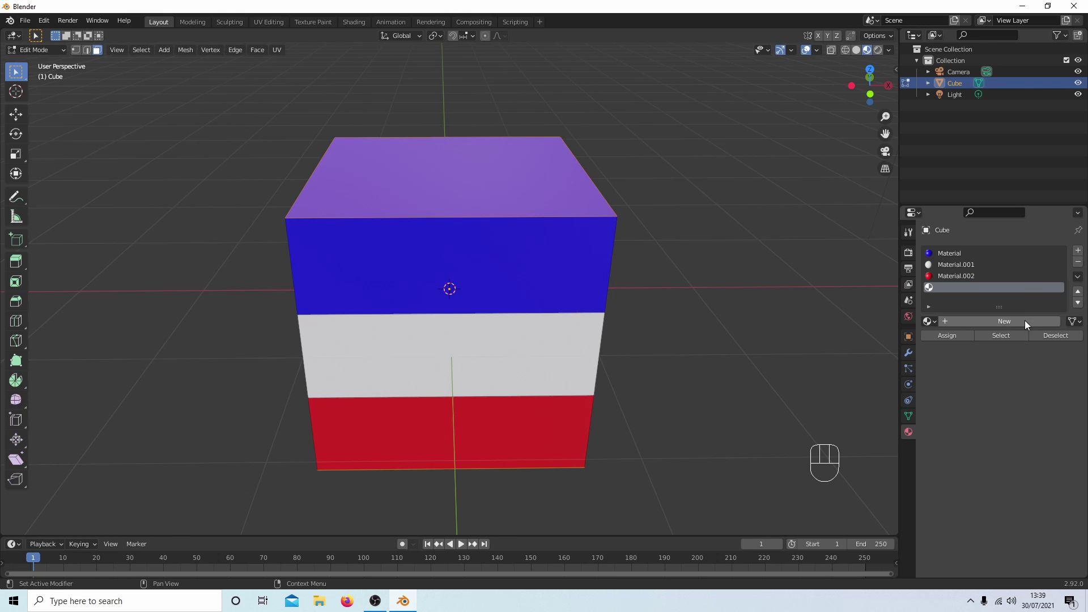
left_click(978, 320)
left_click(955, 334)
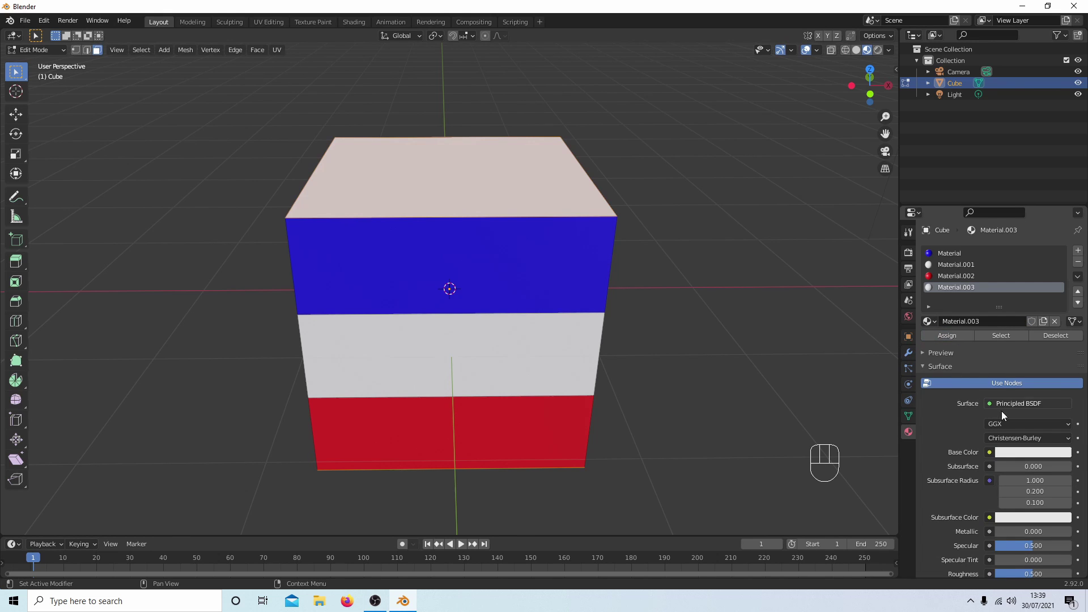
left_click(1052, 455)
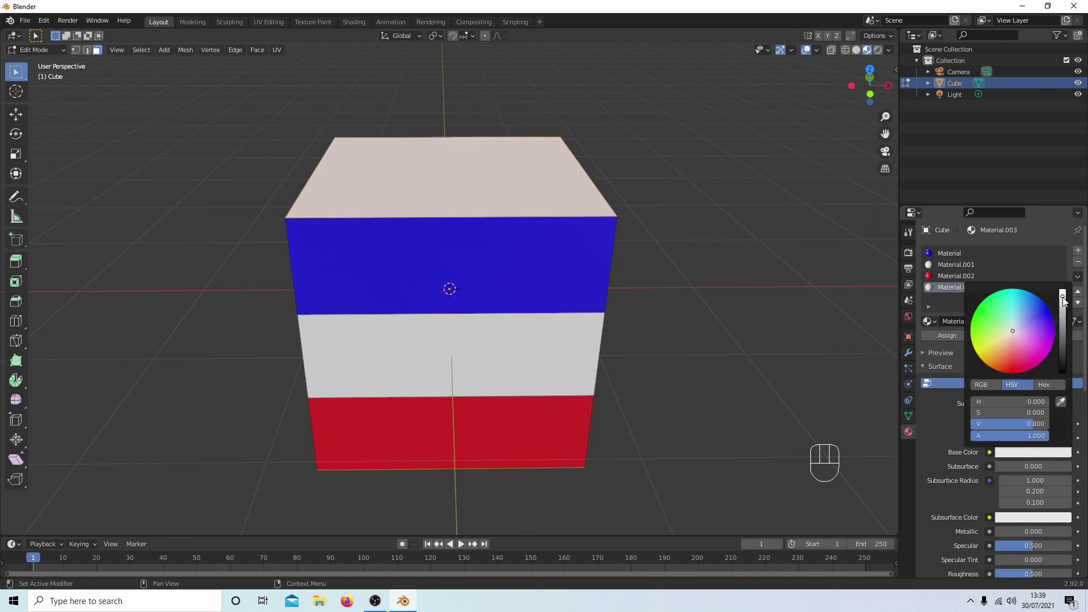
left_click_drag(1062, 296, 1062, 371)
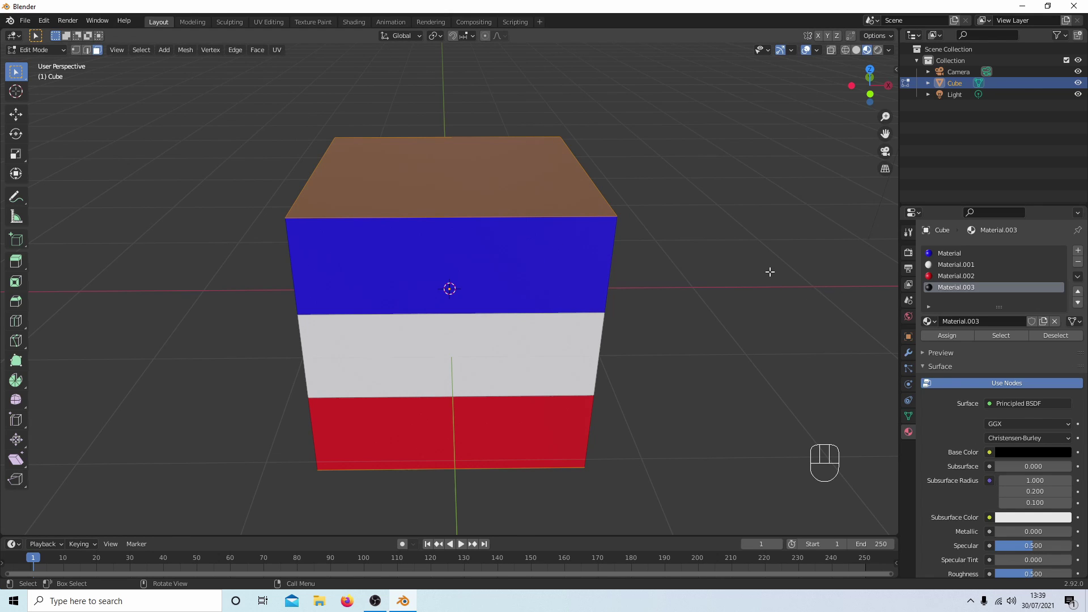
left_click(956, 253)
Review the white, red and black materials, then return the cube to Object Mode.
left_click(949, 264)
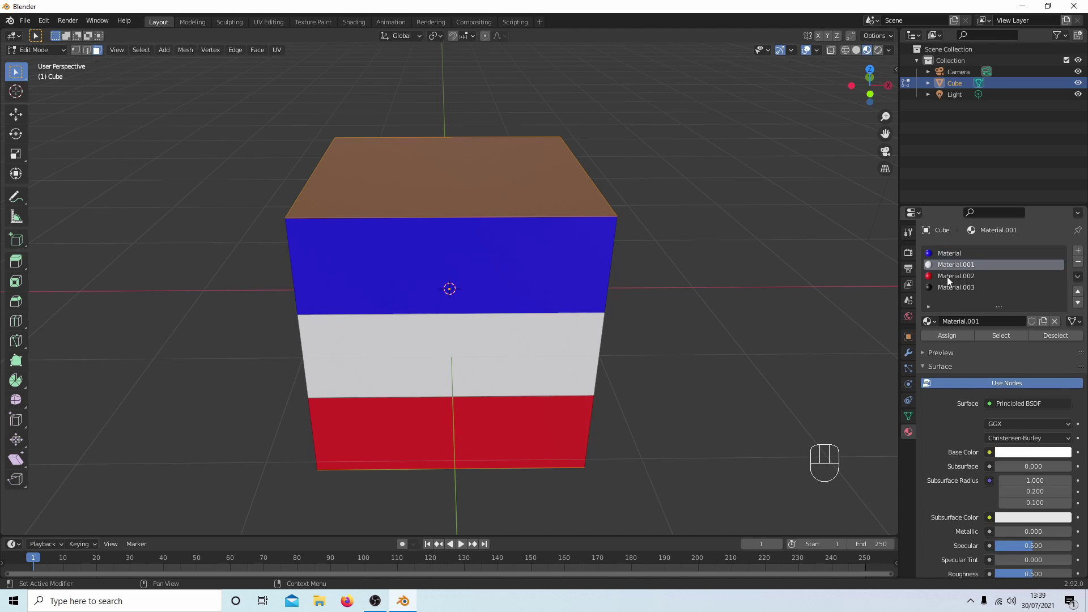
left_click(948, 277)
scroll(946, 425, "down", 5)
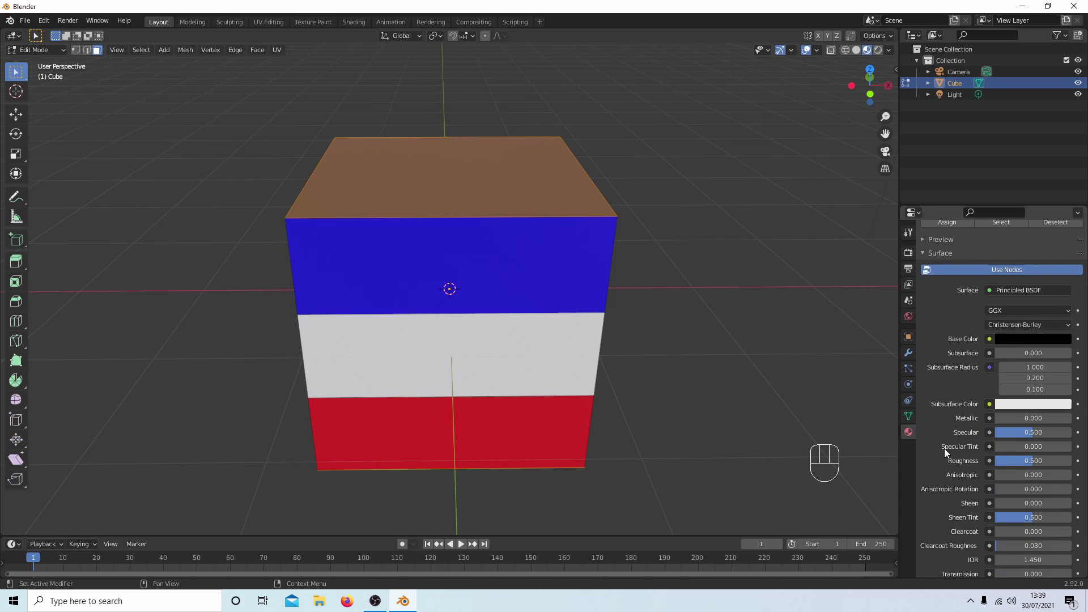
scroll(945, 448, "down", 3)
scroll(944, 449, "down", 2)
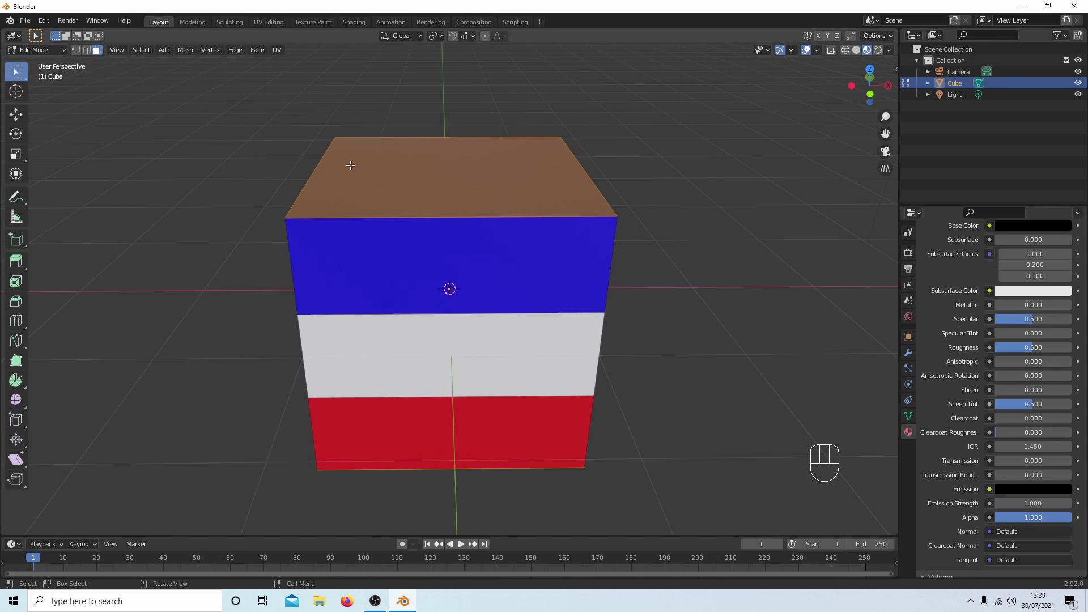
key("Tab")
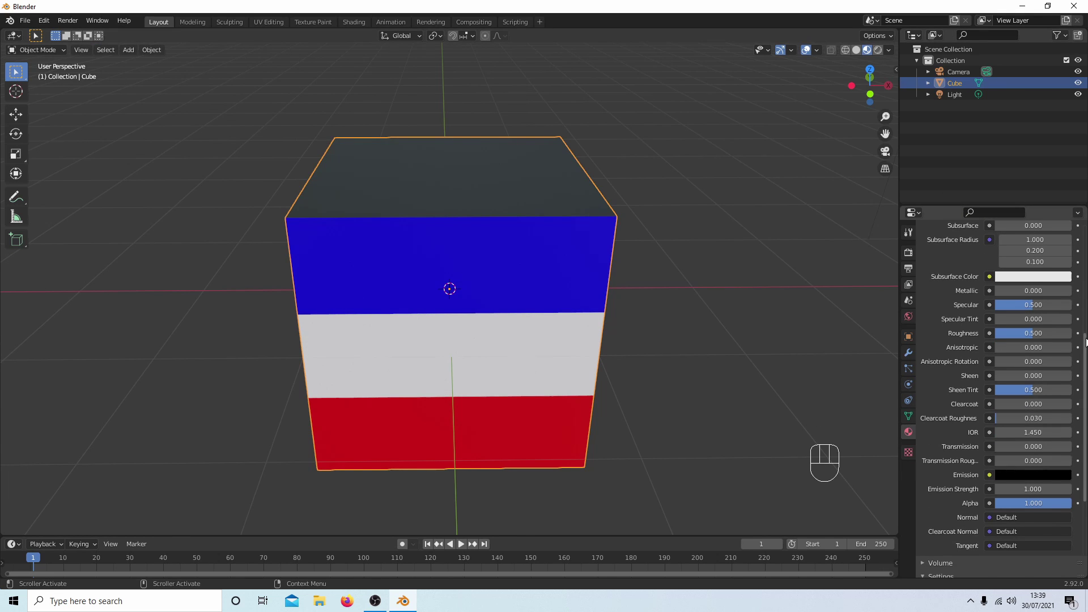
left_click_drag(1086, 341, 1077, 153)
Set Roughness to 0 on the blue, white, red and black materials.
left_click(951, 254)
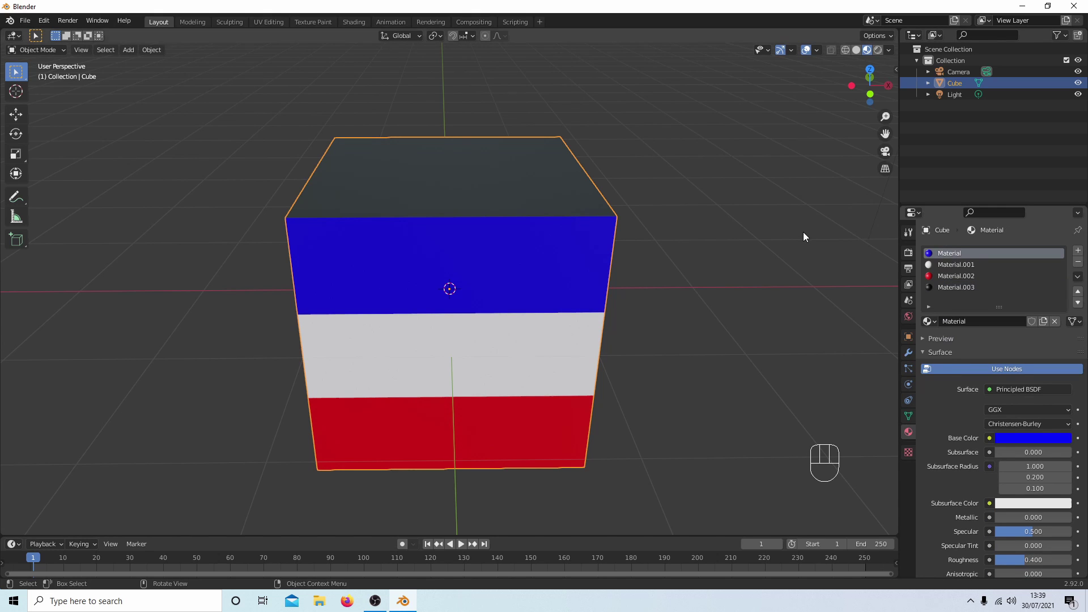
scroll(980, 252, "down", 1)
scroll(987, 270, "down", 3)
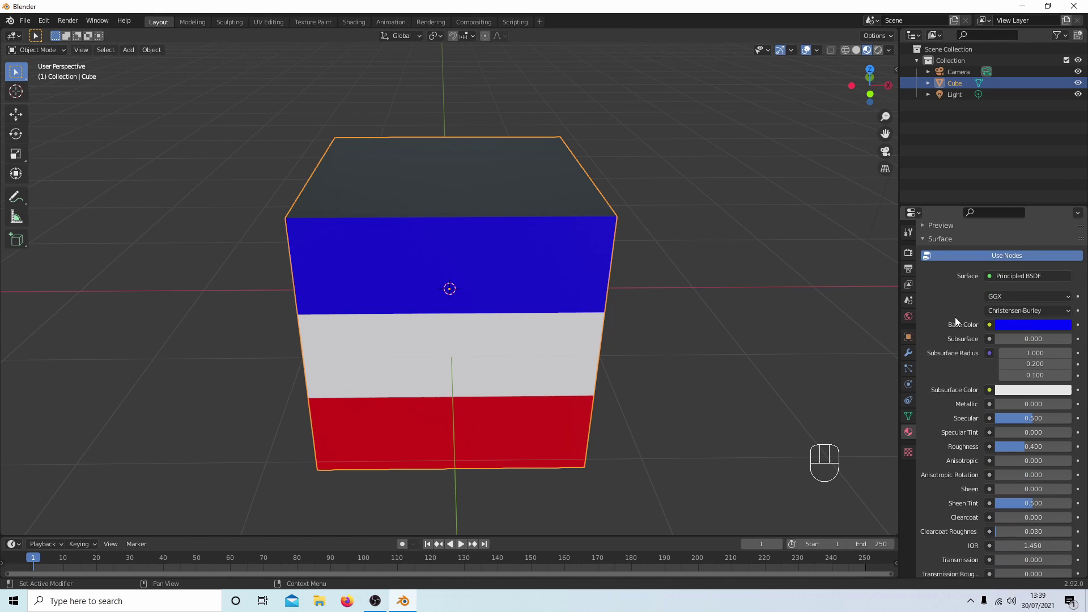
scroll(953, 328, "down", 1)
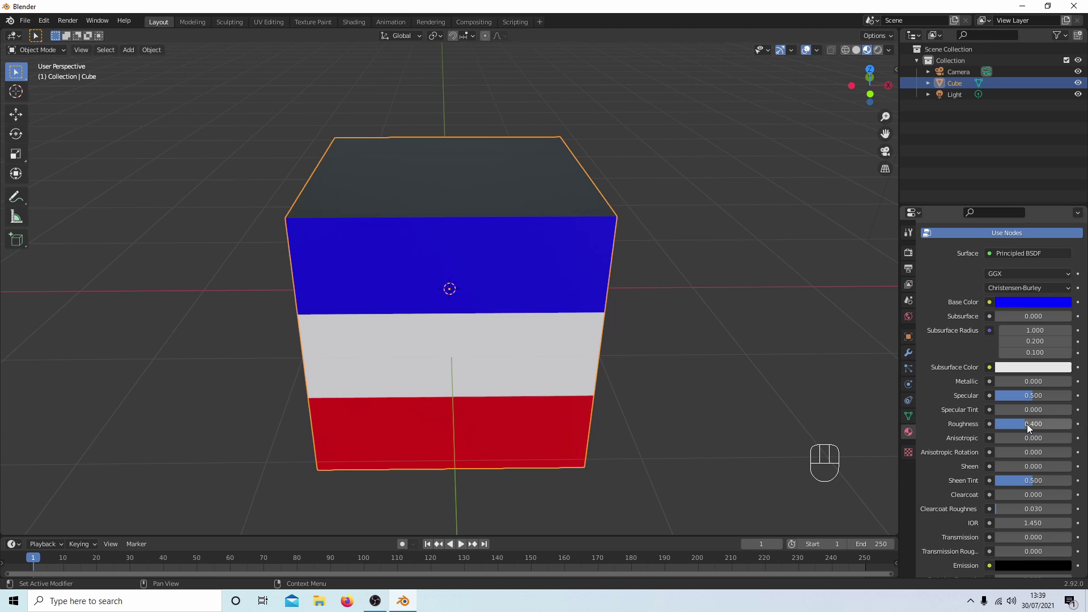
left_click_drag(1027, 425, 995, 425)
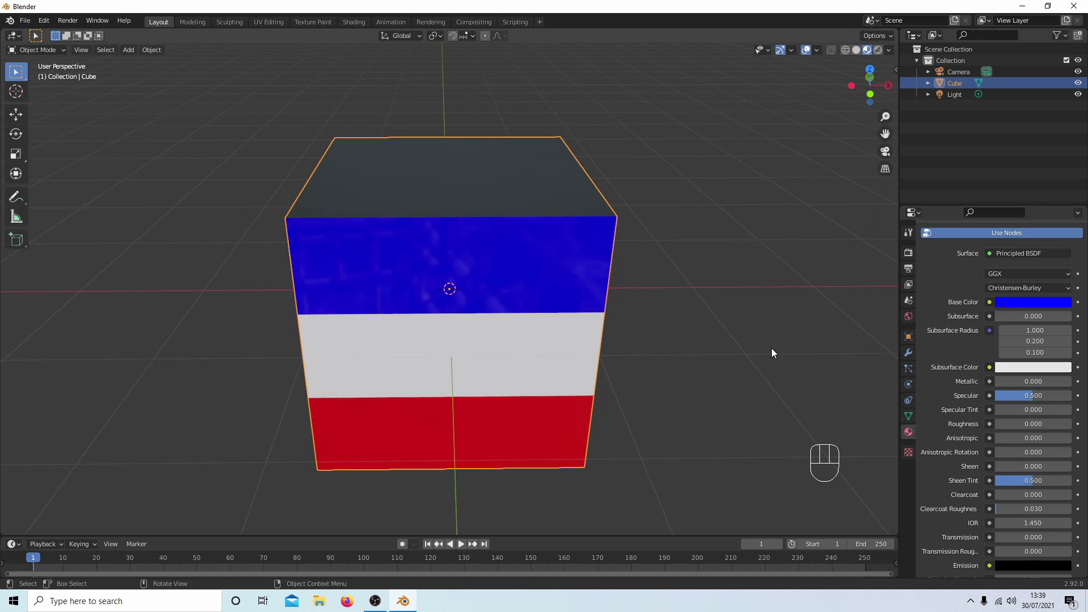
scroll(971, 298, "up", 1)
scroll(971, 299, "up", 5)
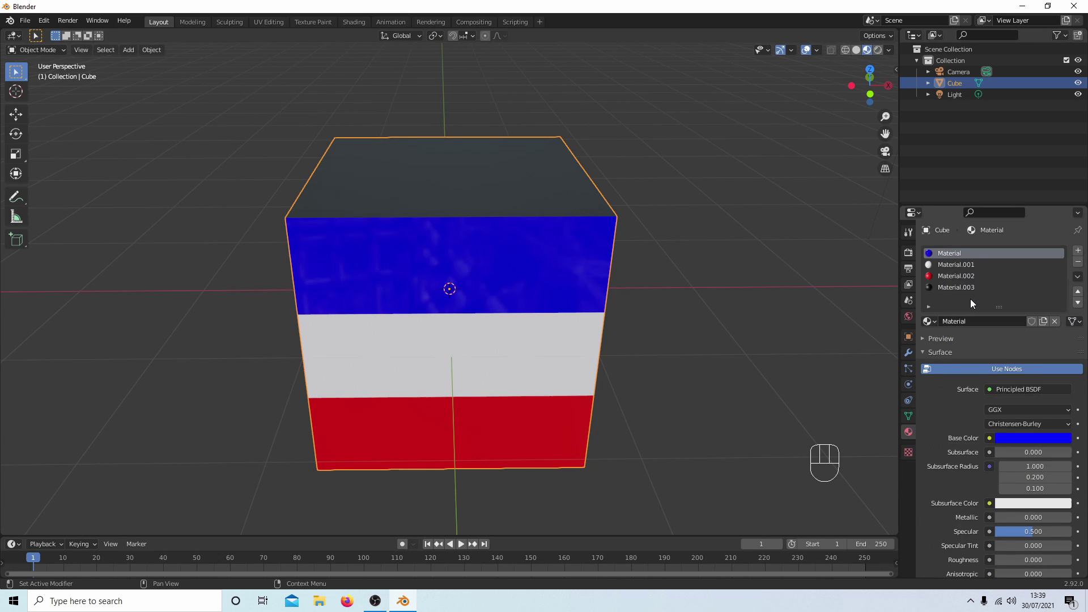
left_click(941, 267)
scroll(961, 372, "down", 2)
scroll(960, 373, "down", 3)
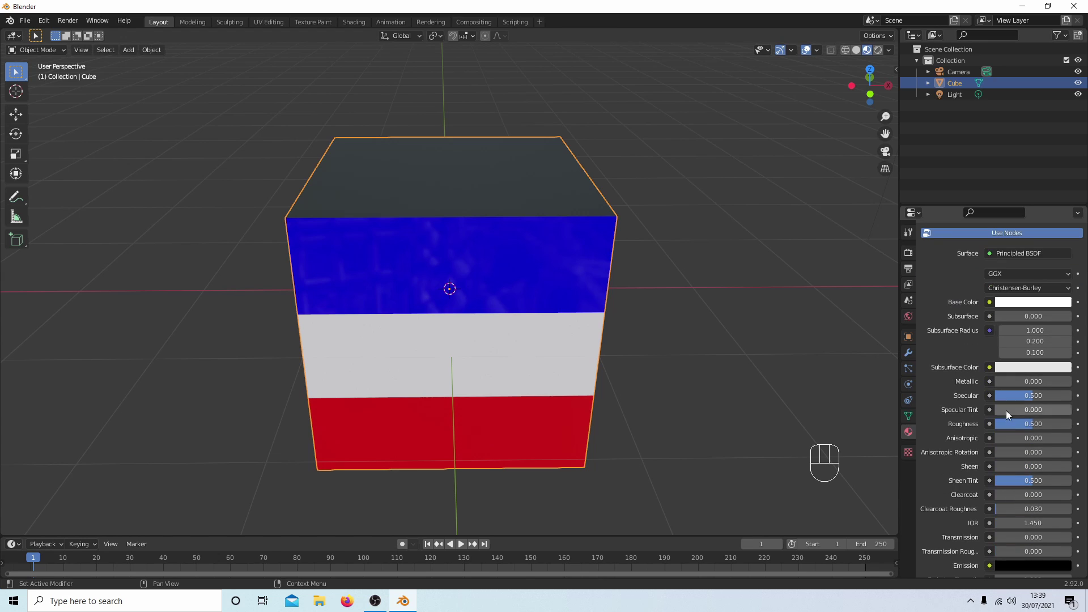
left_click_drag(1034, 424, 995, 423)
scroll(945, 268, "up", 2)
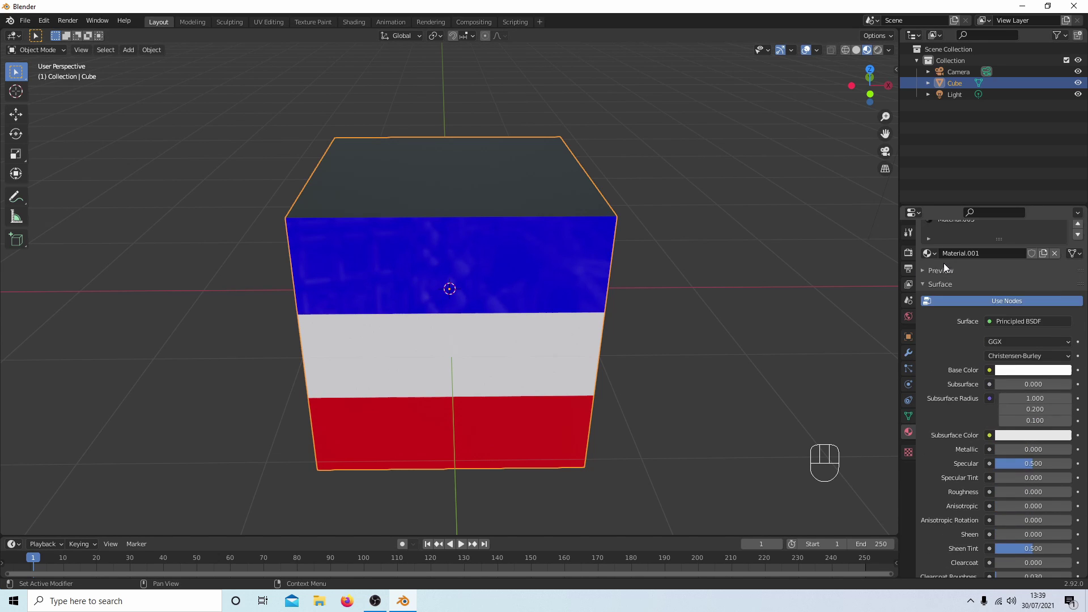
scroll(943, 262, "up", 2)
left_click(951, 275)
scroll(946, 320, "down", 2)
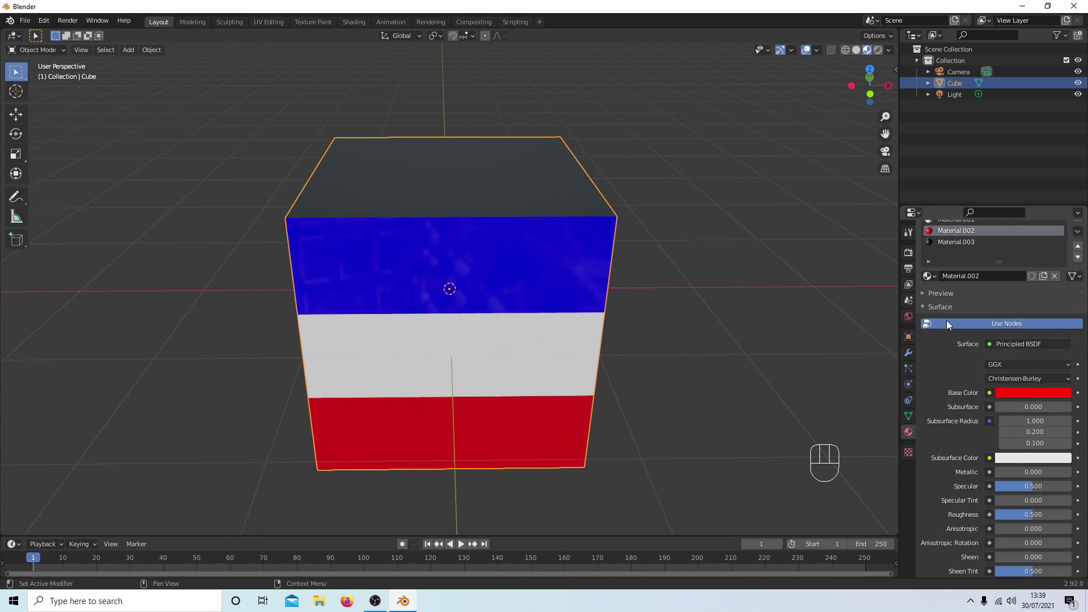
scroll(948, 324, "down", 4)
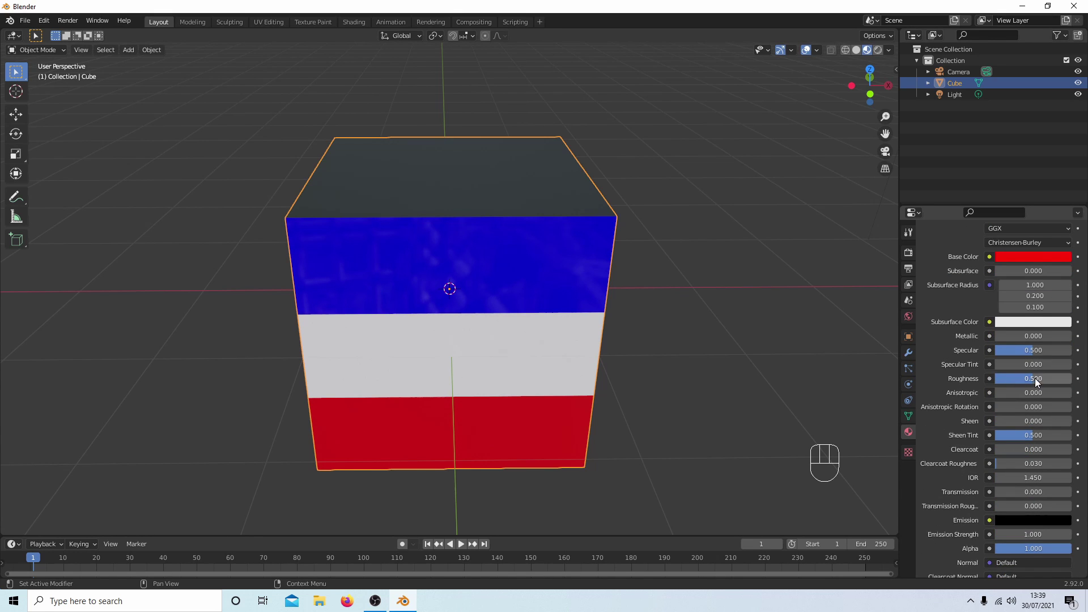
left_click_drag(1035, 379, 995, 378)
scroll(893, 316, "up", 5)
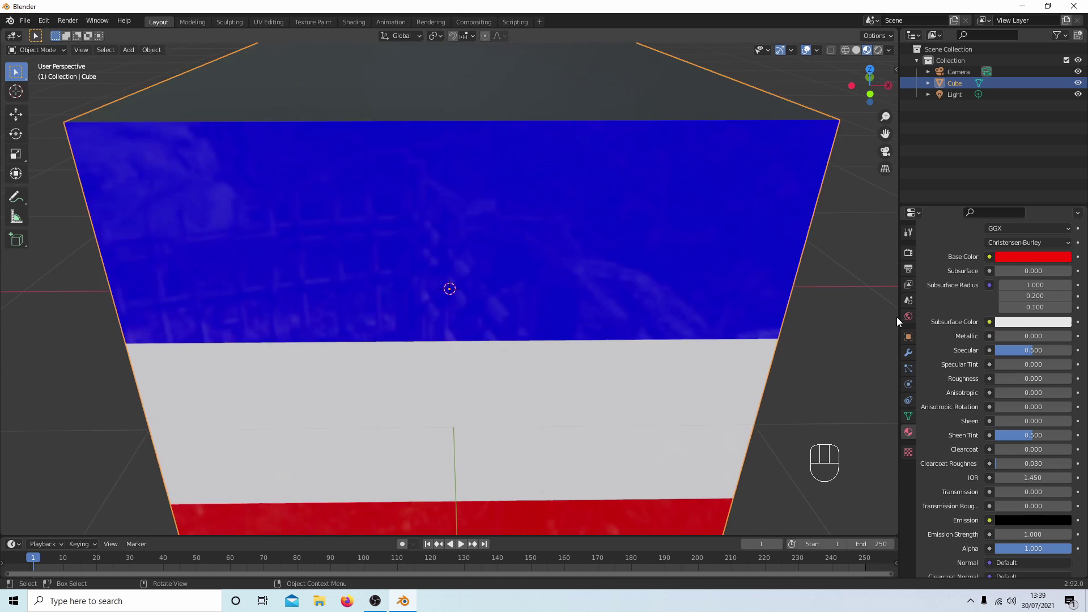
scroll(897, 318, "down", 5)
scroll(922, 272, "up", 2)
scroll(926, 276, "up", 3)
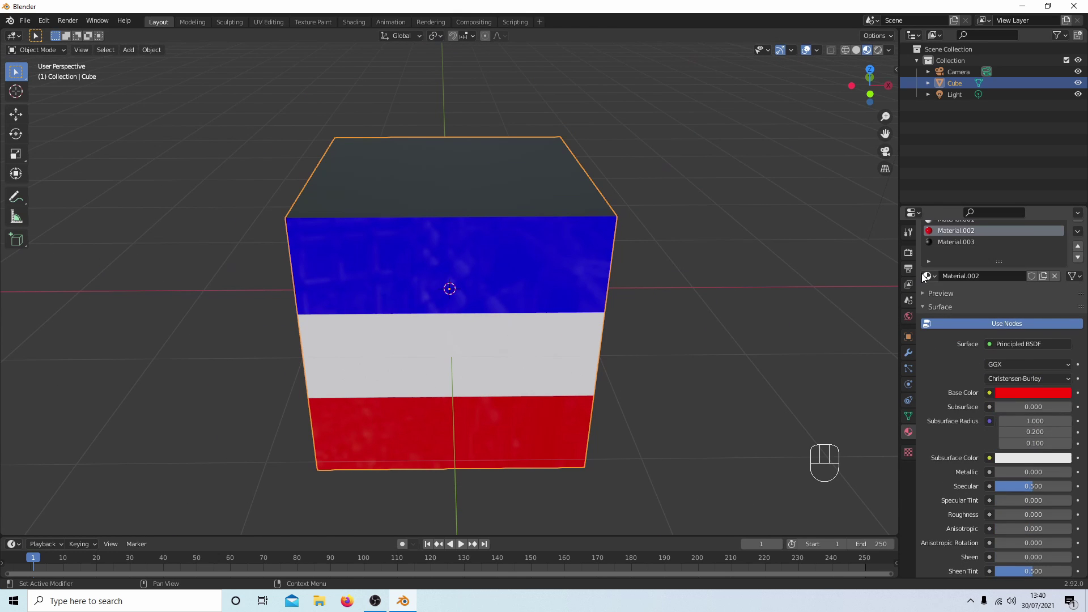
left_click(948, 242)
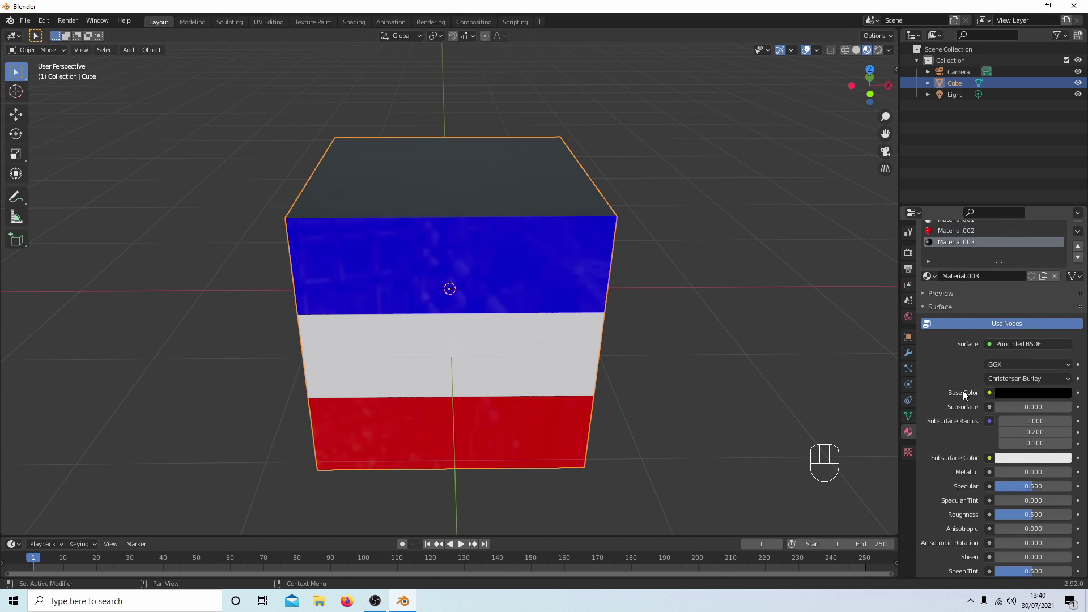
scroll(963, 390, "down", 2)
left_click_drag(1035, 447, 995, 447)
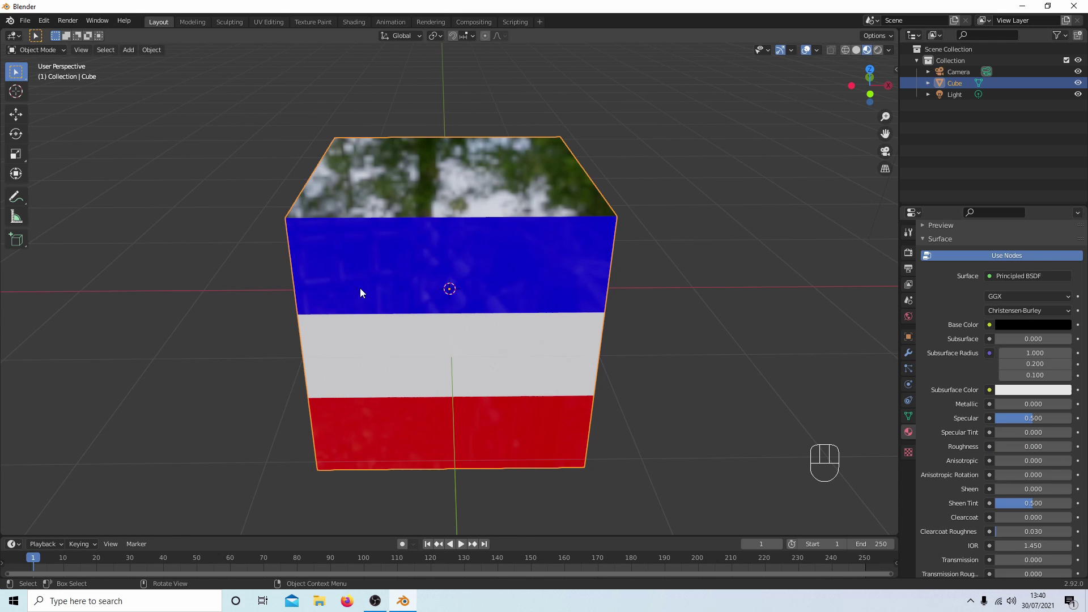
Apply Shade Smooth to the cube and orbit to see its curved reflections.
right_click(433, 190)
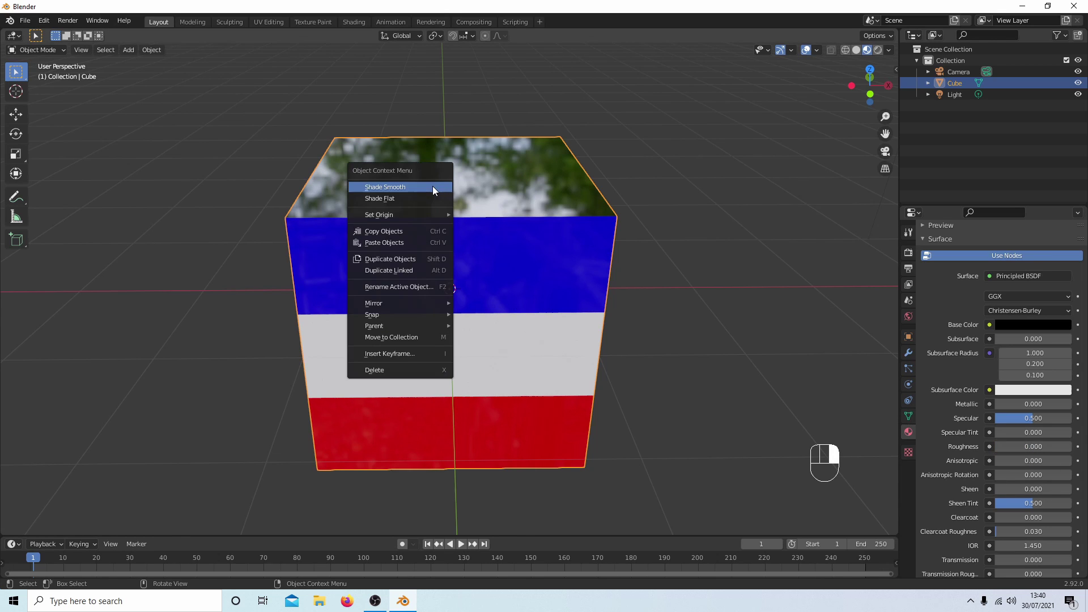
left_click(398, 187)
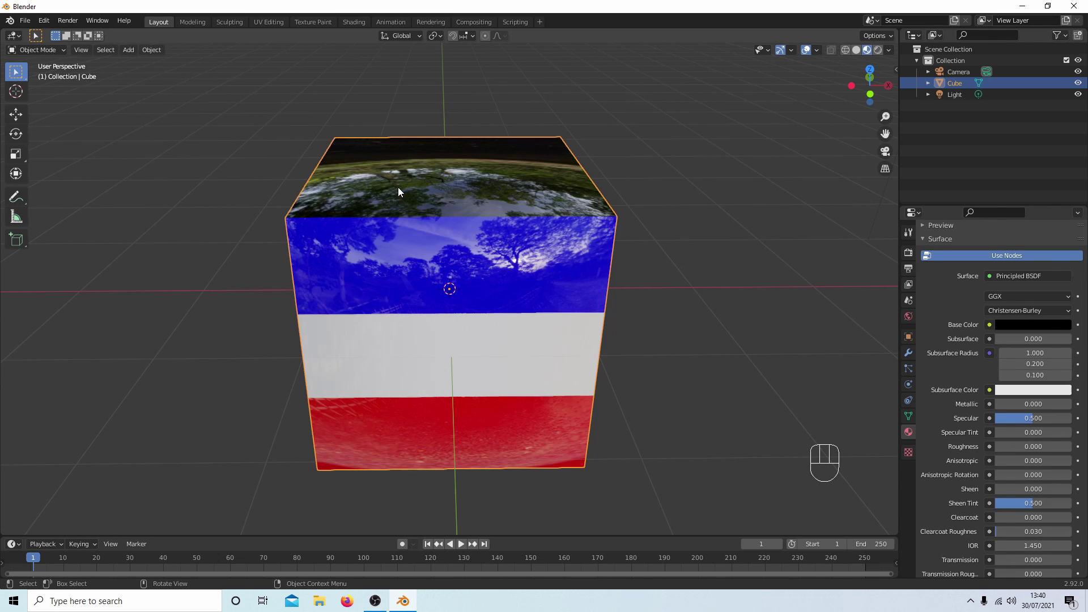
mouse_move(496, 212)
middle_mouse_down()
mouse_move(411, 244)
mouse_move(481, 238)
middle_mouse_up()
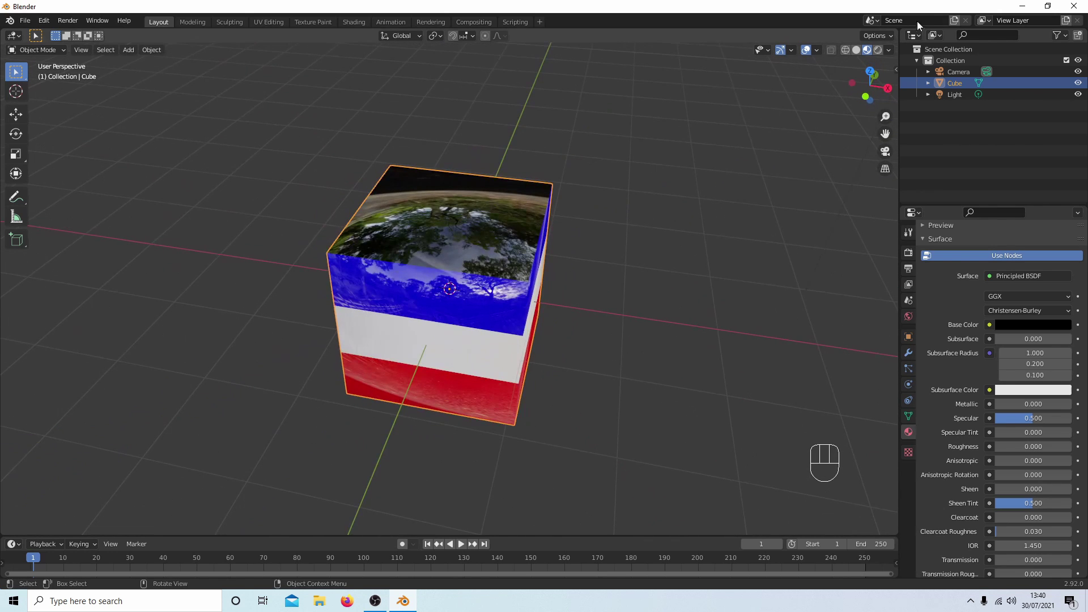
Switch to Rendered shading with the dark HDRI, orbiting to see the black top face.
left_click(893, 50)
left_click(855, 140)
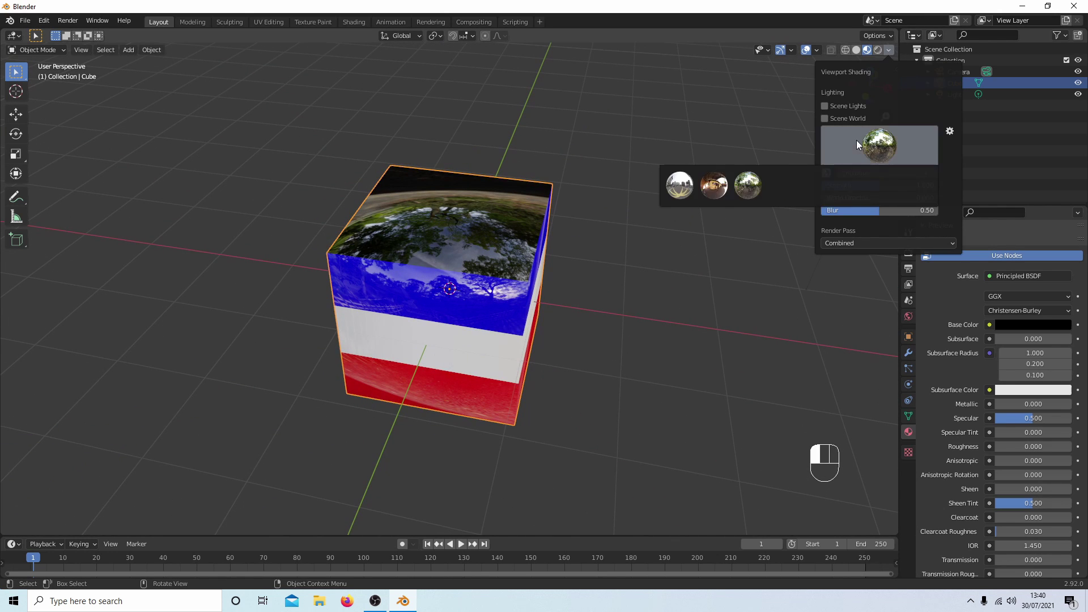
left_click(893, 144)
left_click(850, 188)
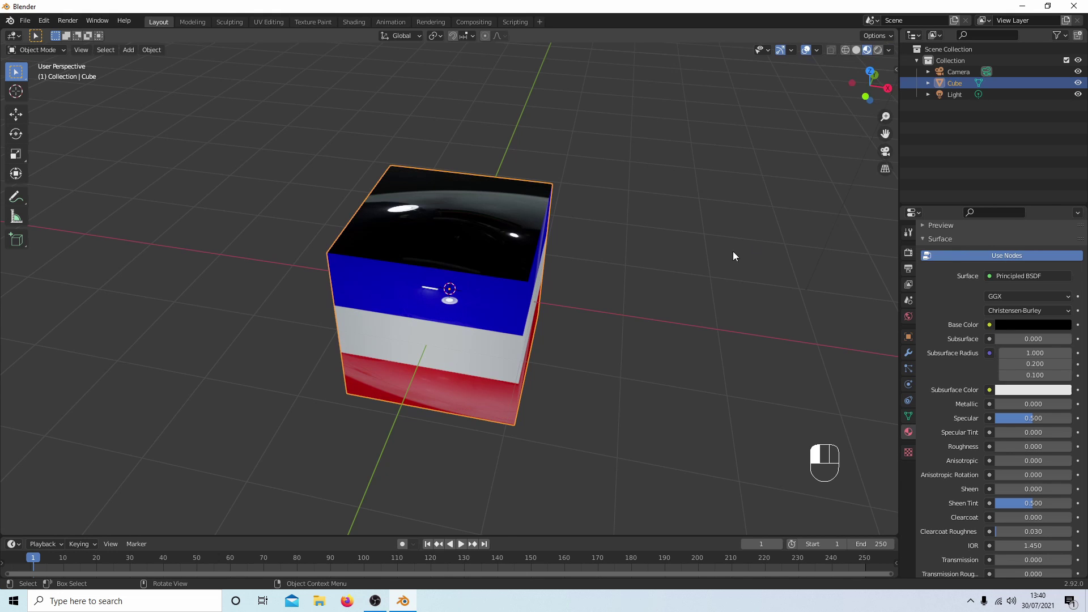
middle_click_drag(676, 292, 648, 264)
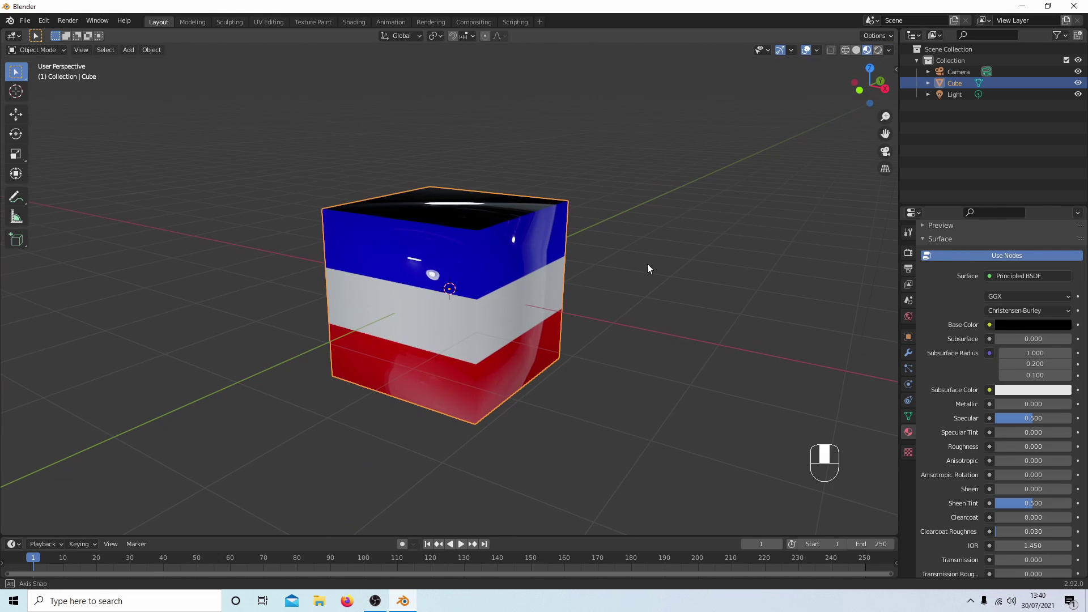
left_click(878, 52)
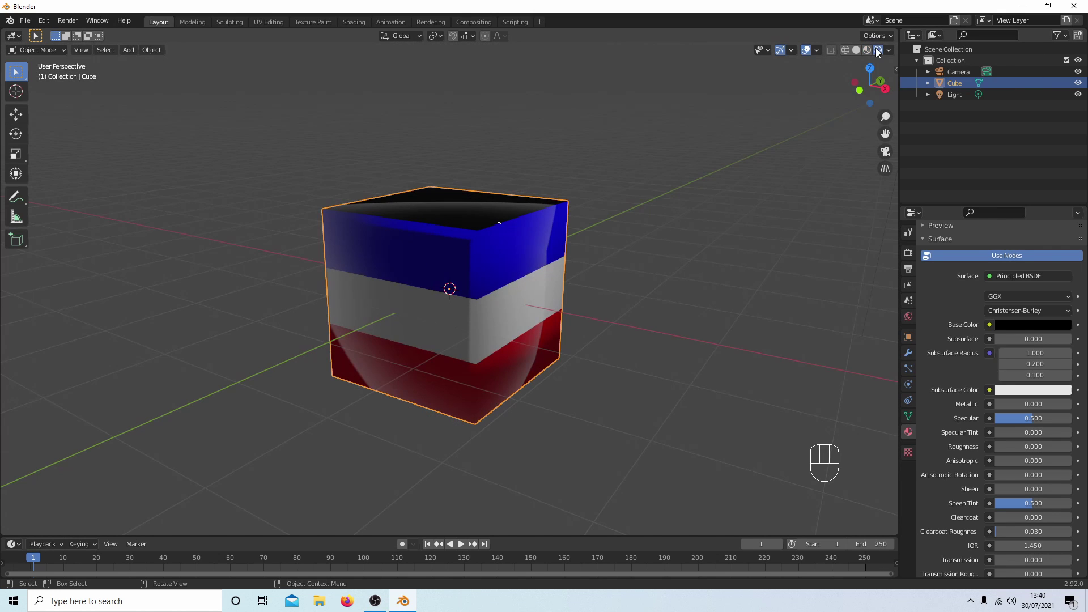
scroll(487, 270, "up", 3)
scroll(488, 270, "down", 1)
mouse_move(487, 269)
middle_mouse_down()
mouse_move(503, 251)
mouse_move(498, 307)
mouse_move(460, 262)
mouse_move(442, 199)
mouse_move(472, 248)
mouse_move(547, 280)
mouse_move(556, 304)
mouse_move(488, 170)
mouse_move(448, 148)
mouse_move(414, 162)
mouse_move(368, 214)
mouse_move(538, 233)
mouse_move(516, 235)
middle_mouse_up()
Switch the cube to Edit Mode, scroll to the four material slots, and view the top.
left_click(34, 49)
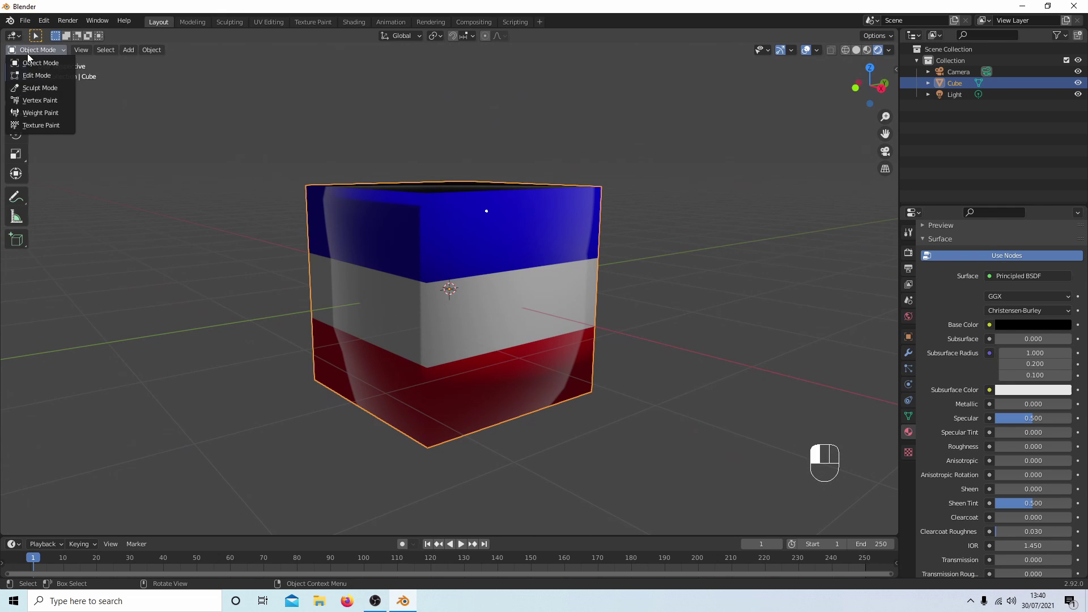
left_click(34, 75)
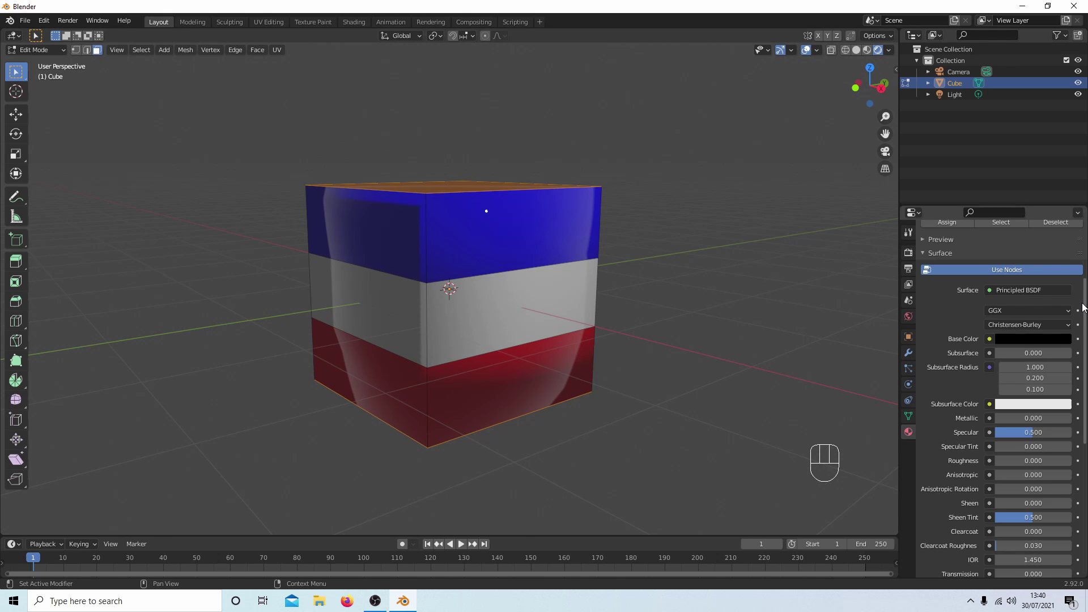
left_click_drag(1085, 310, 1085, 272)
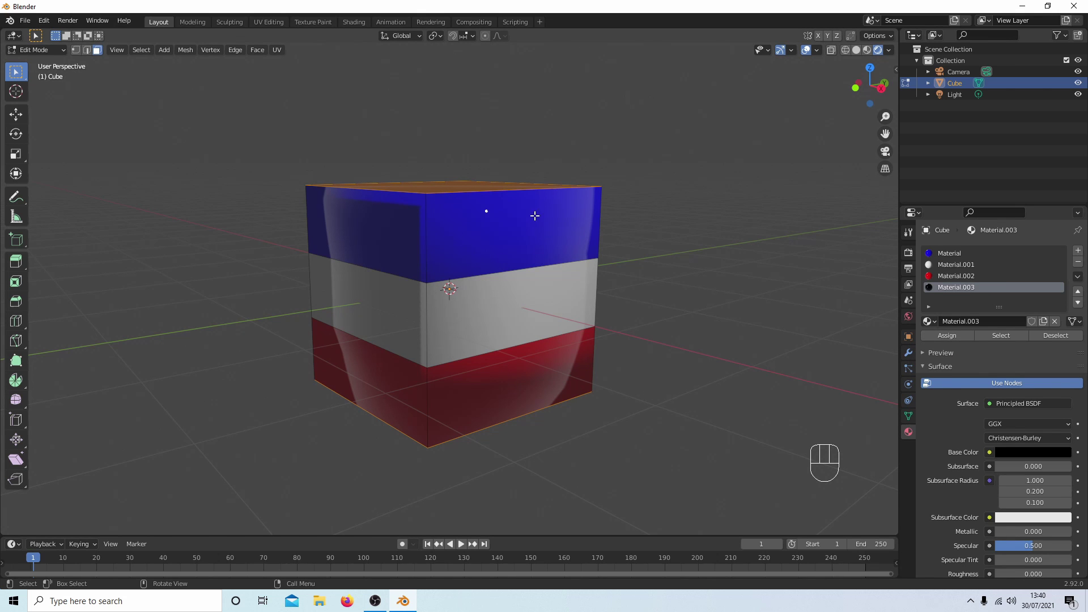
mouse_move(489, 261)
middle_mouse_down()
mouse_move(385, 291)
mouse_move(434, 214)
middle_mouse_up()
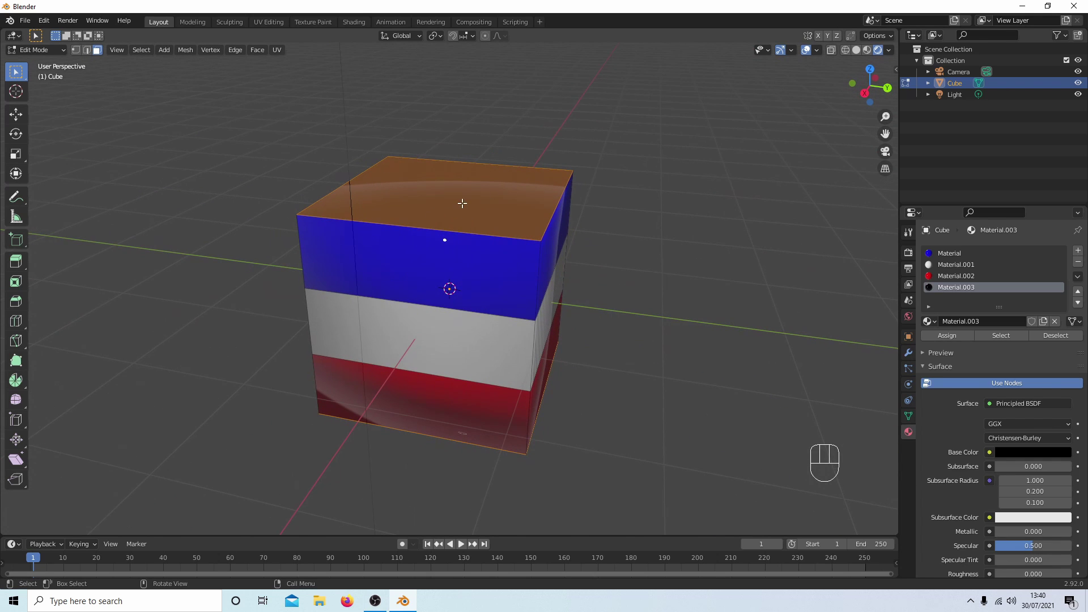